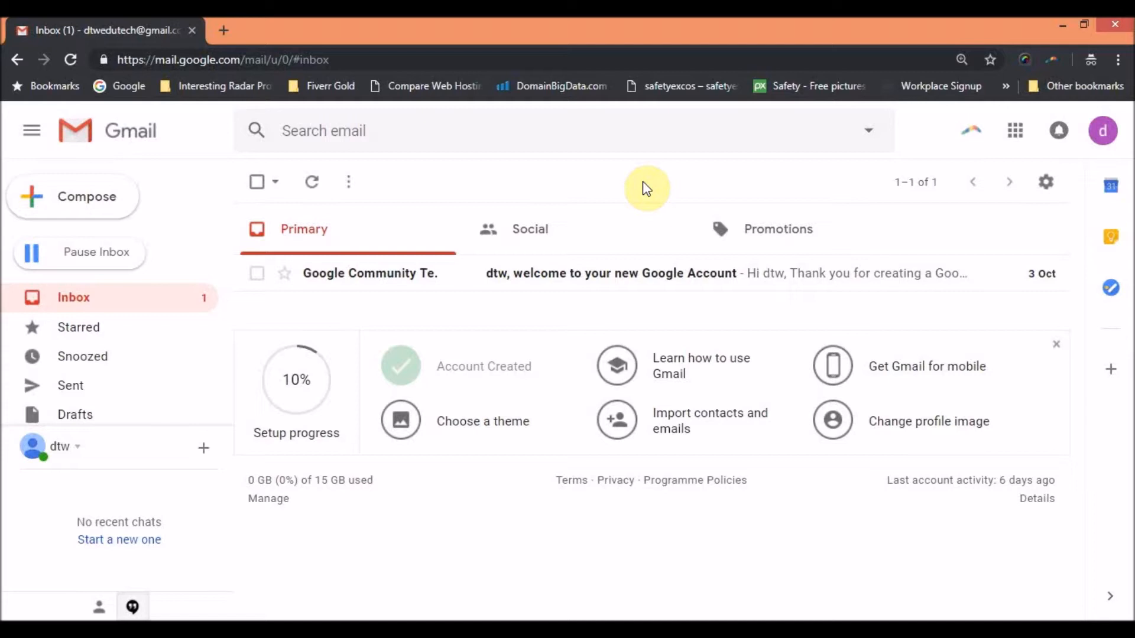
# - Switch to Google Drive and create a blank Google Docs document from the template gallery
pyautogui.click(1016, 138)
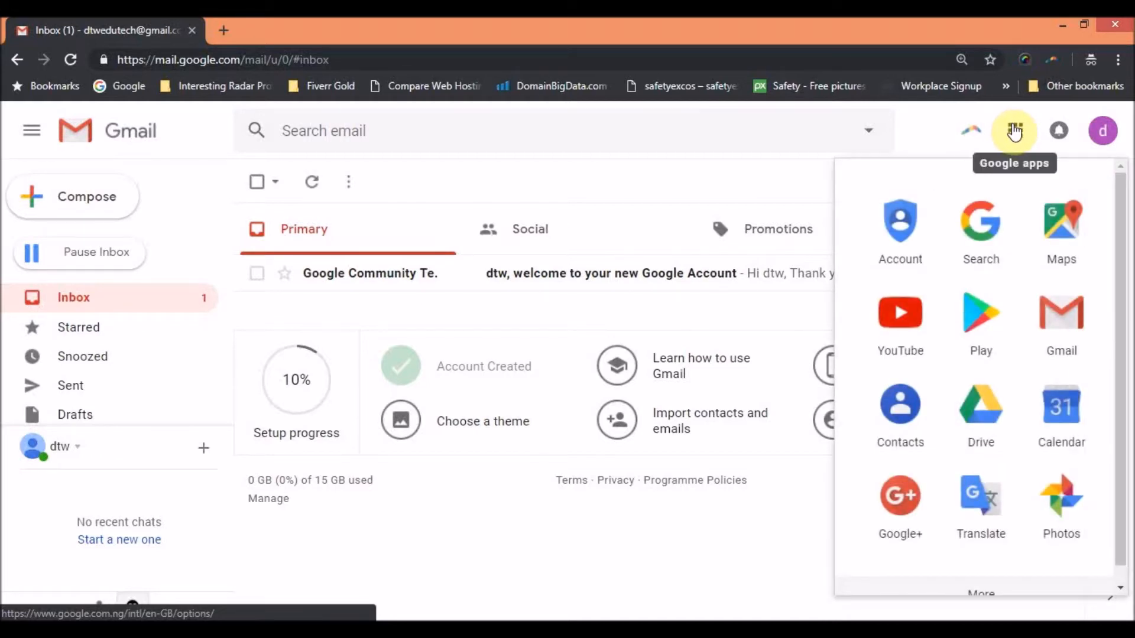
pyautogui.click(983, 409)
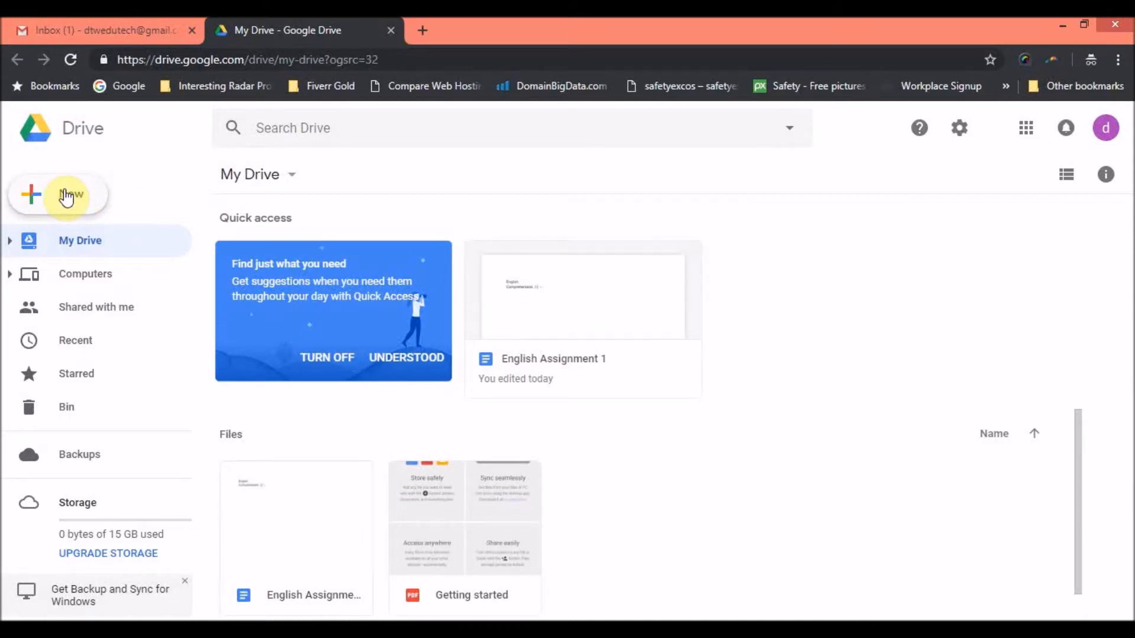
pyautogui.click(32, 198)
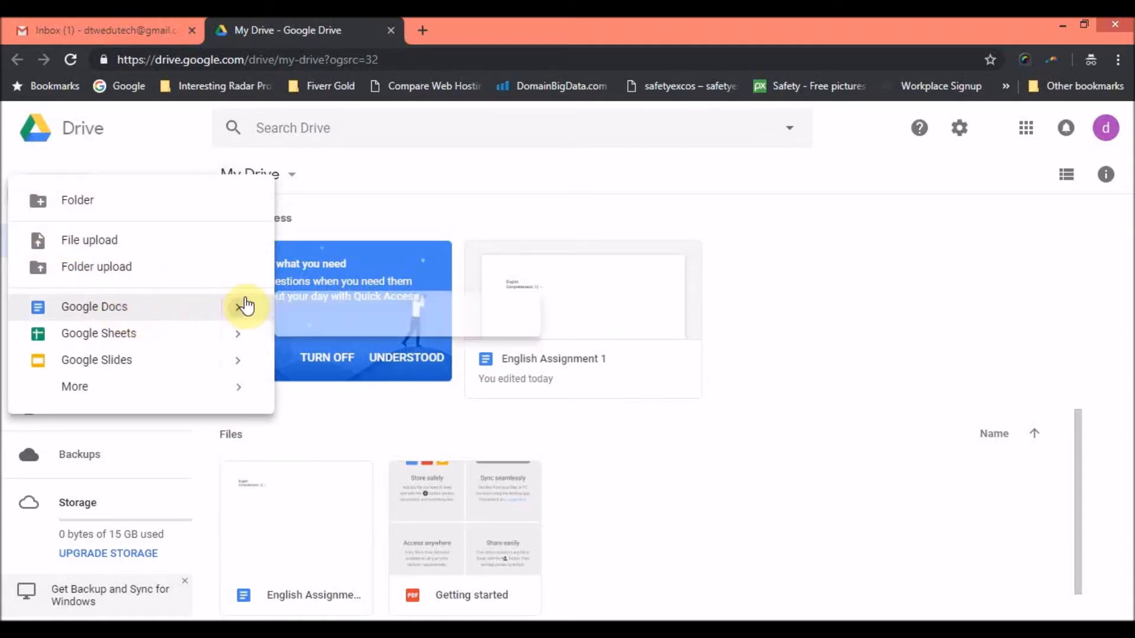
pyautogui.moveTo(246, 311)
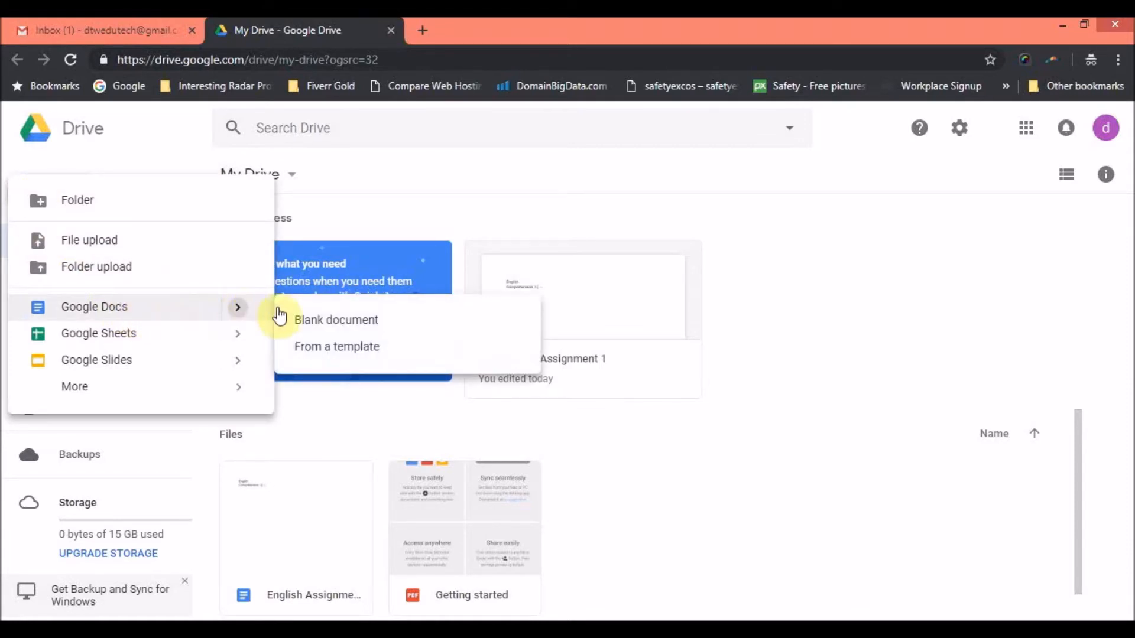
pyautogui.click(348, 349)
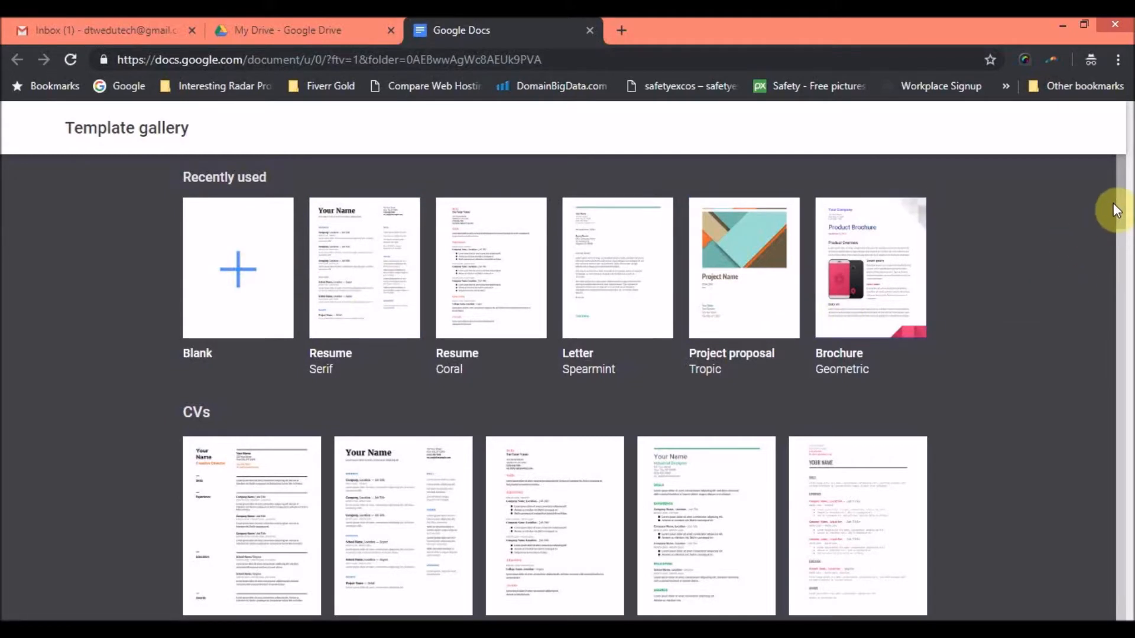
pyautogui.moveTo(1115, 203)
pyautogui.mouseDown()
pyautogui.moveTo(1099, 443)
pyautogui.moveTo(1116, 204)
pyautogui.mouseUp()
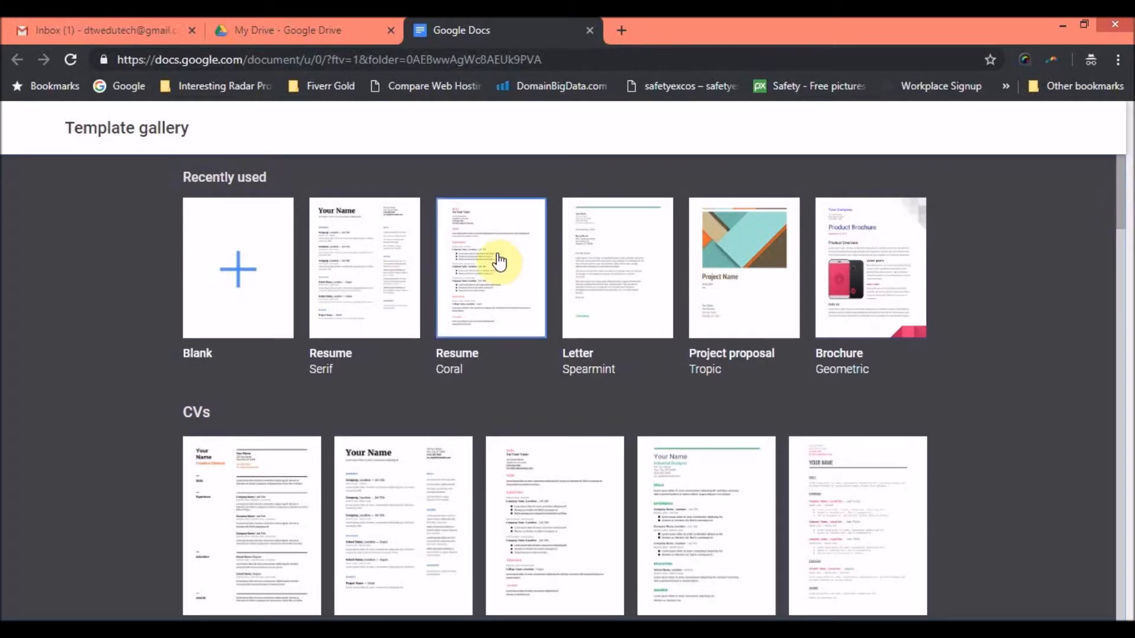
pyautogui.click(246, 272)
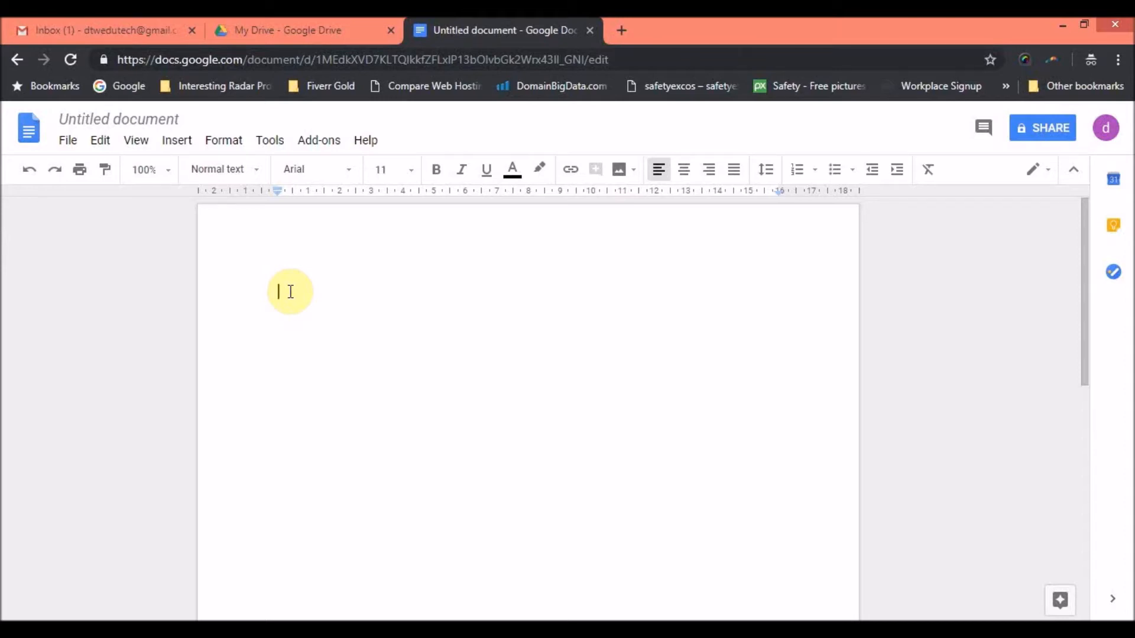
# - Enter the text "Tggdbfkljhsh Maths Physics" on the document's first line
pyautogui.write('tgjdbfkljhshs')
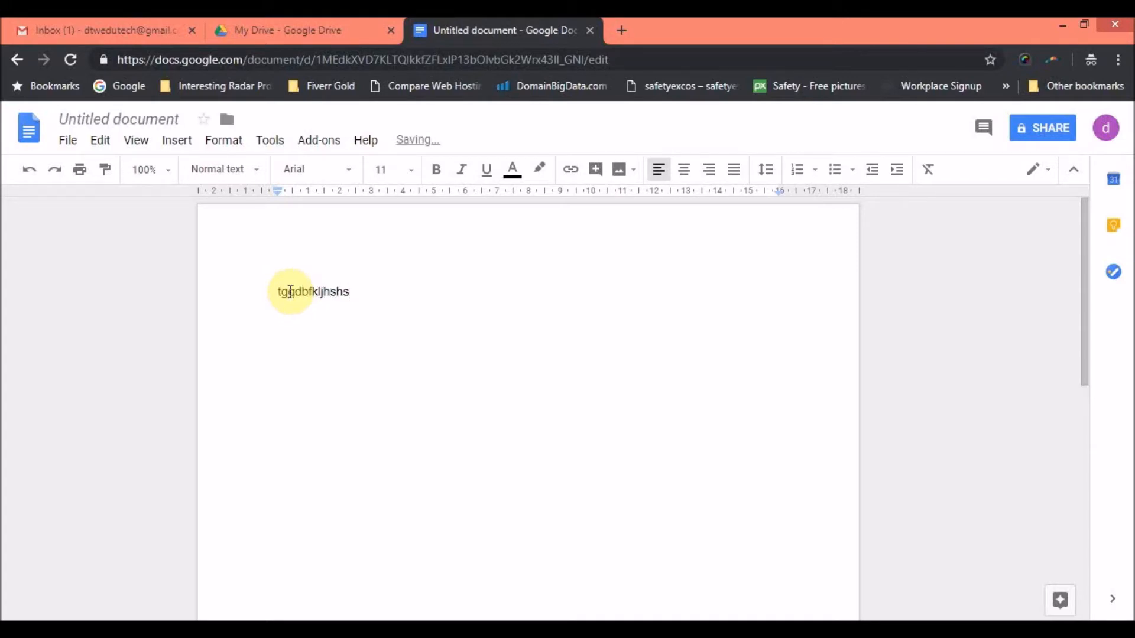
pyautogui.write('Maths Physic s')
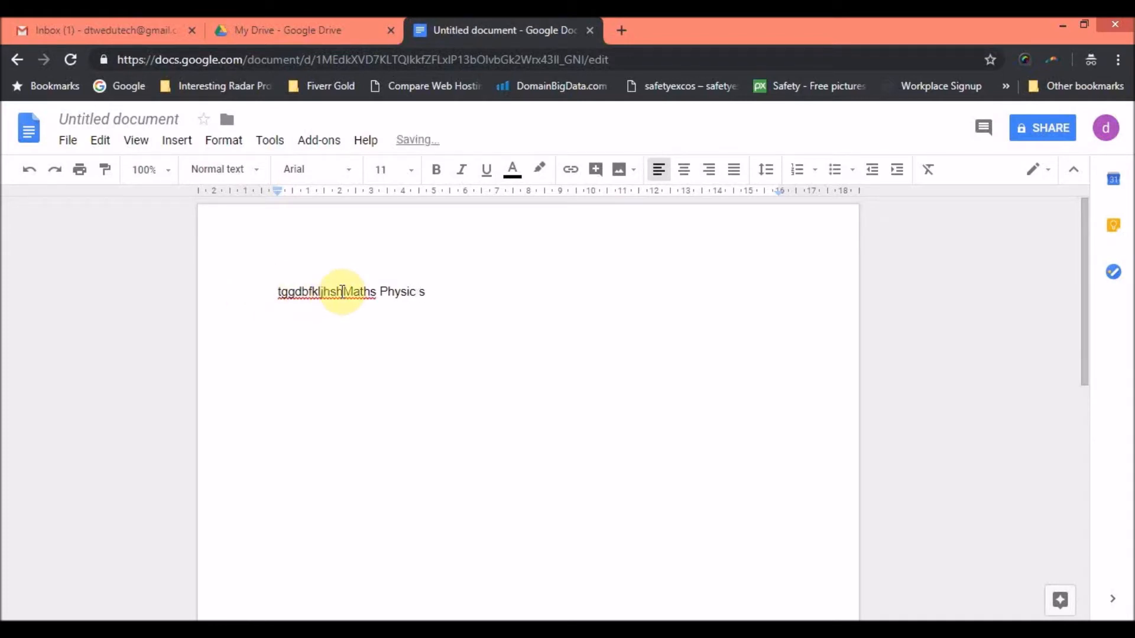
pyautogui.press('BackSpace')
pyautogui.click(342, 291)
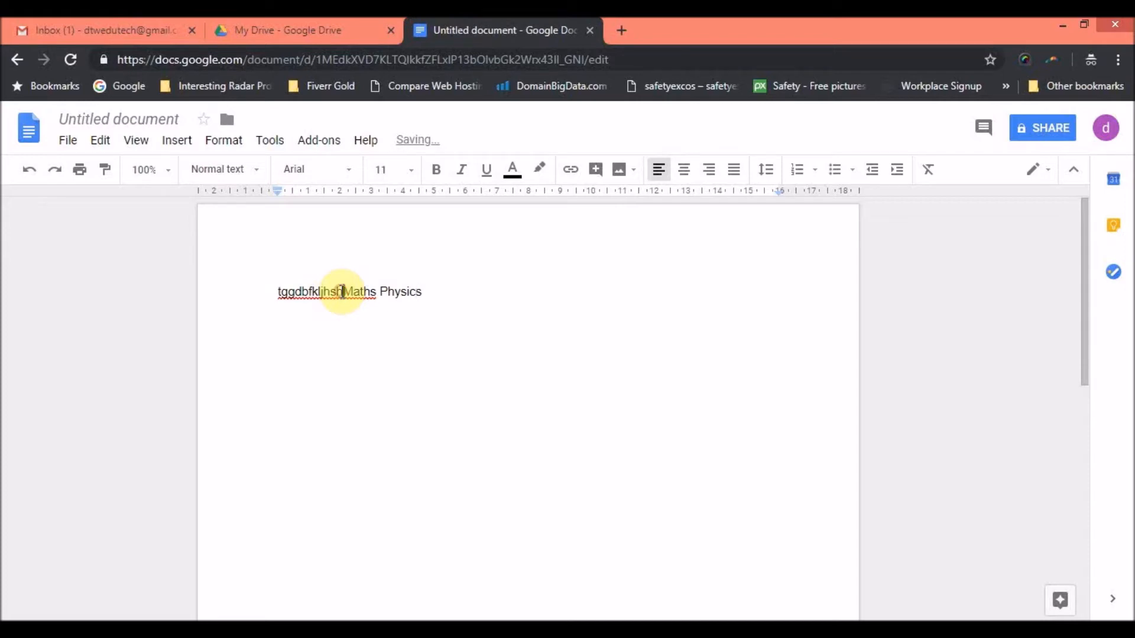
# - Make the words "Maths Physics" bold, italic and underlined
pyautogui.moveTo(351, 291); pyautogui.dragTo(435, 292)
pyautogui.click(437, 171)
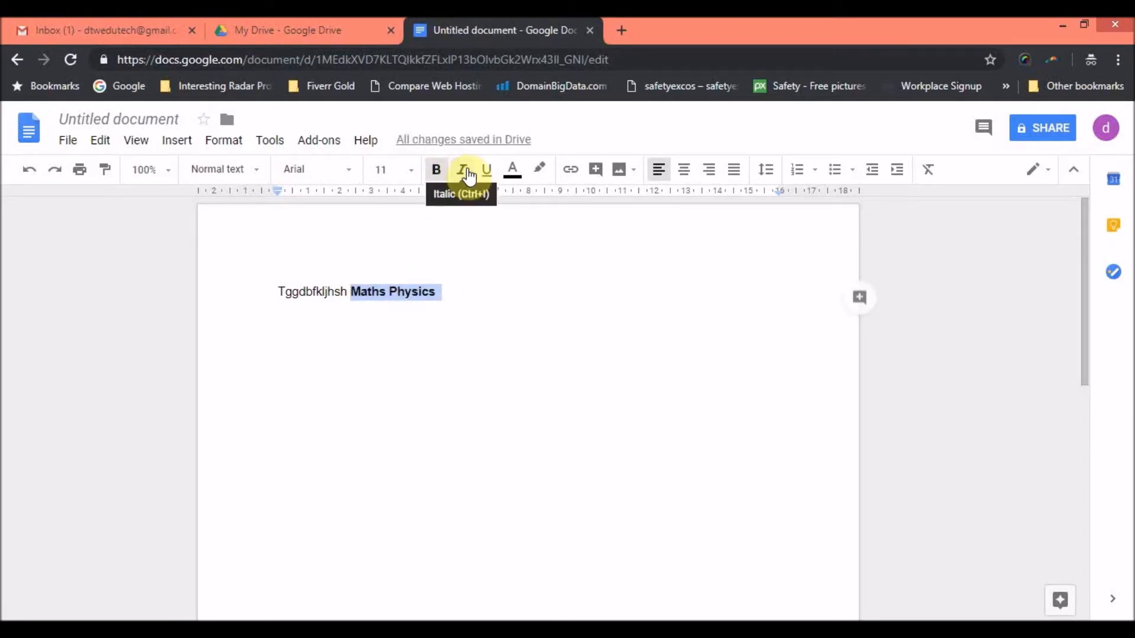
pyautogui.click(464, 172)
pyautogui.click(484, 172)
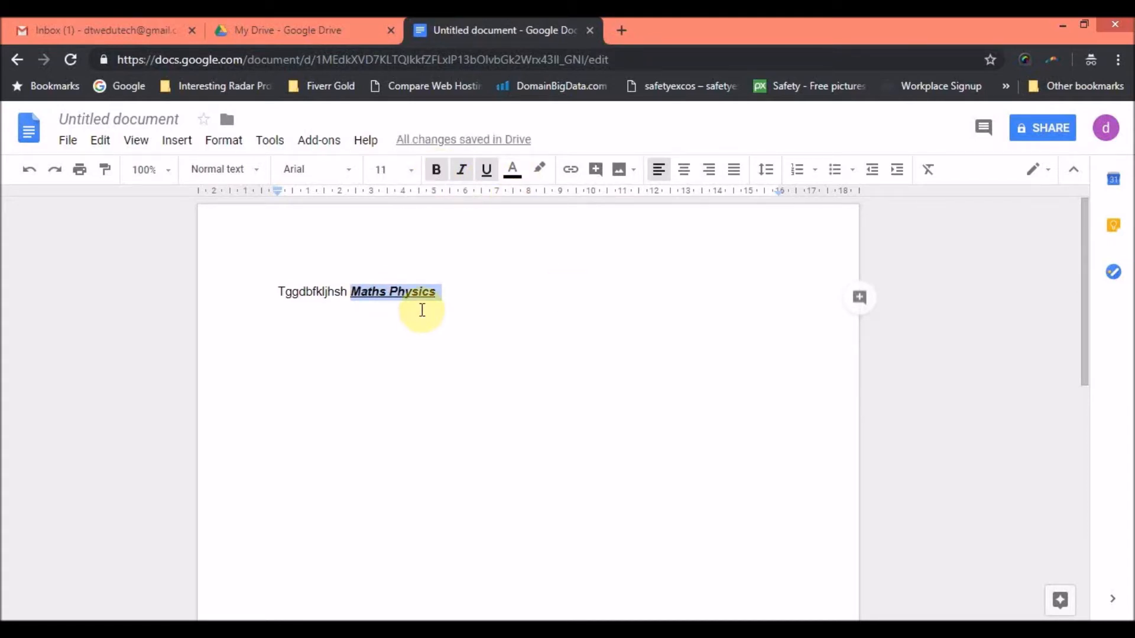
# - Set the font size of "Maths Physics" to 24
pyautogui.click(343, 175)
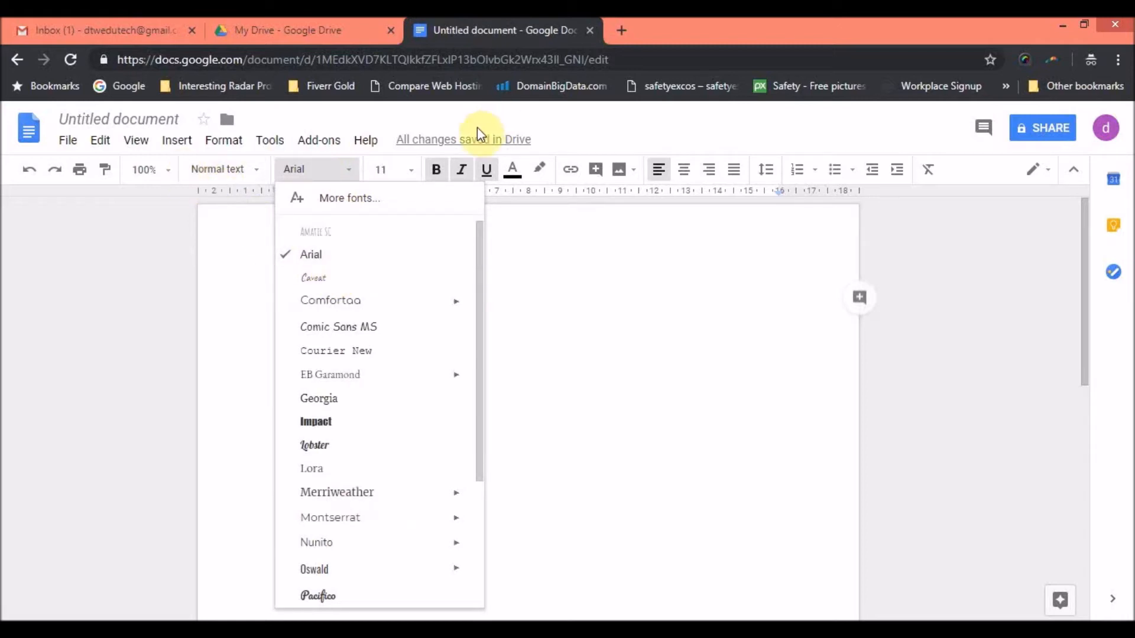
pyautogui.click(412, 169)
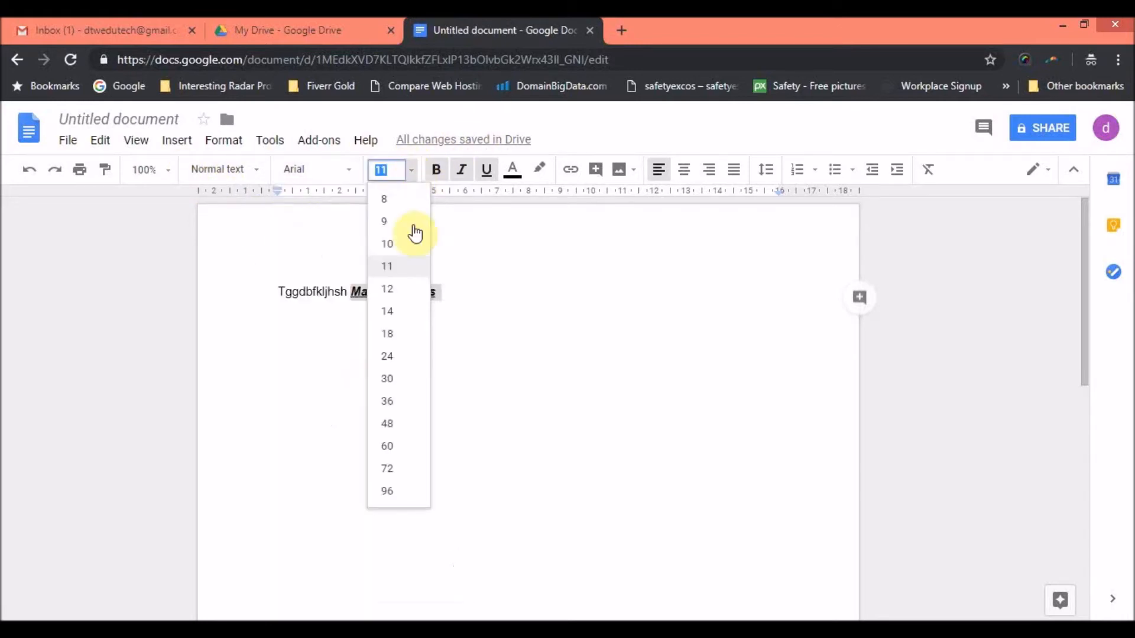
pyautogui.click(391, 358)
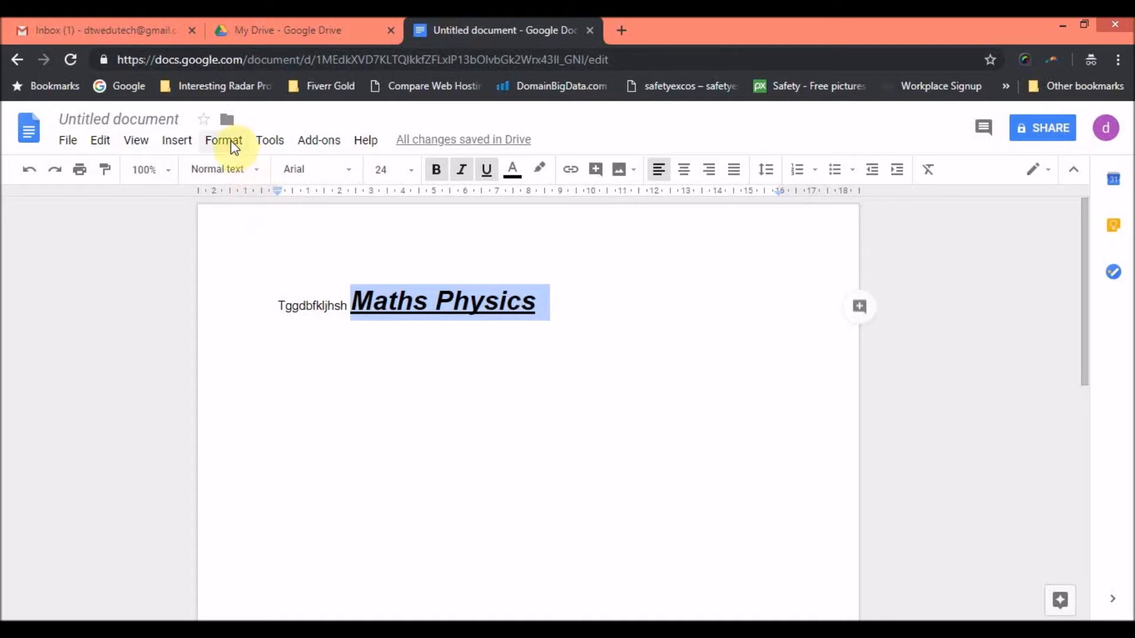
# - Replace "Maths Physics" with an equation containing a fraction with numerator 2 and denominator 3
pyautogui.click(185, 140)
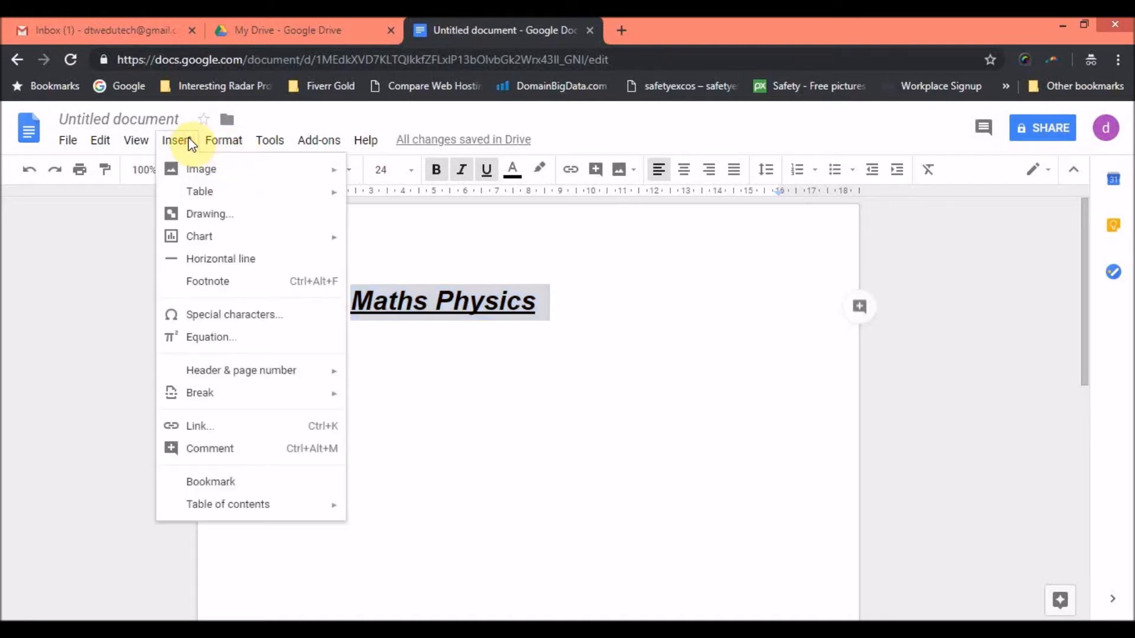
pyautogui.click(239, 341)
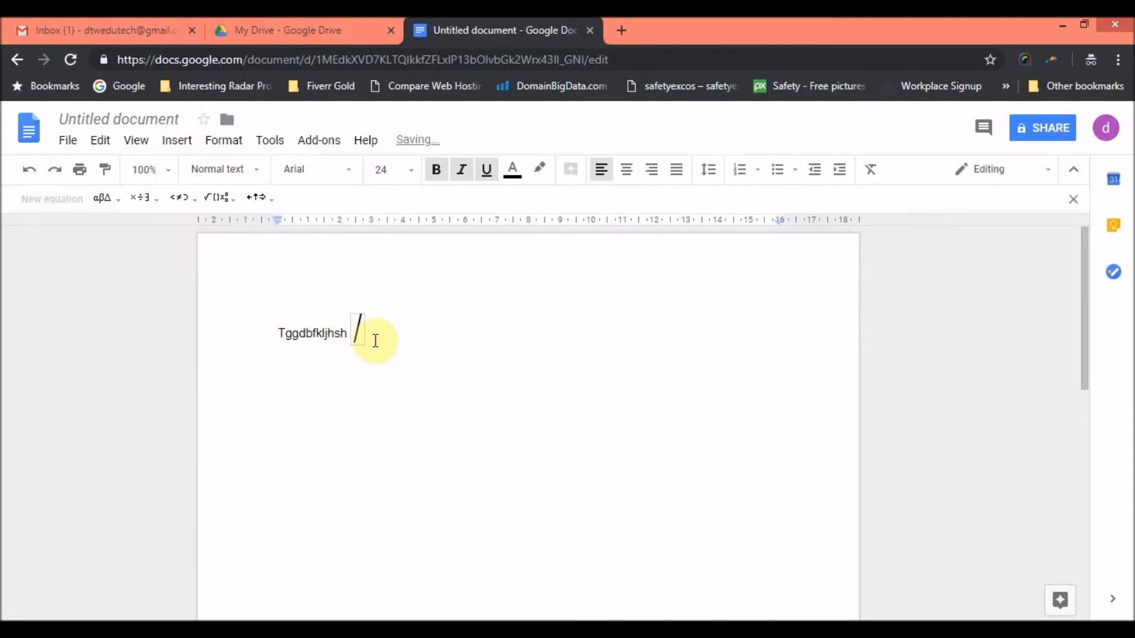
pyautogui.click(217, 202)
pyautogui.click(221, 243)
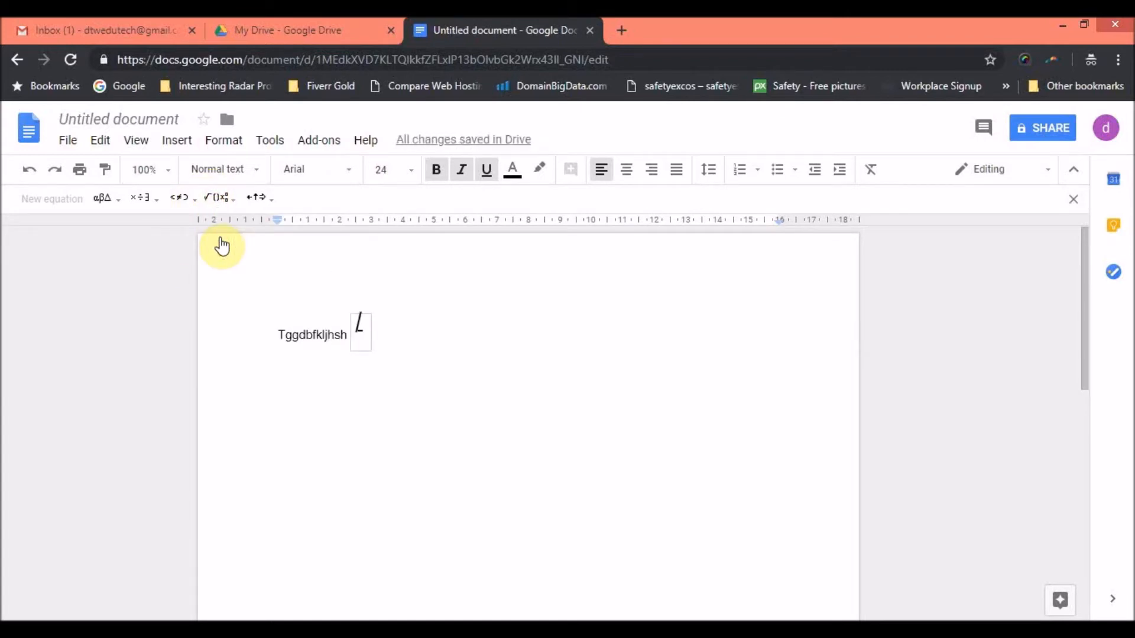
pyautogui.write('2')
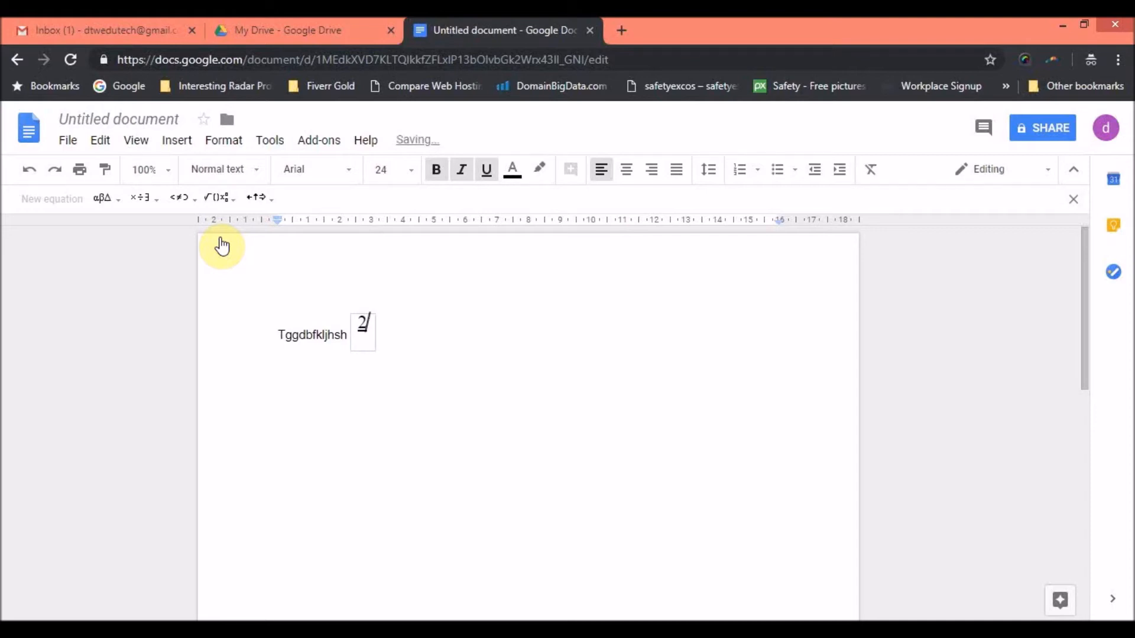
pyautogui.press('Down')
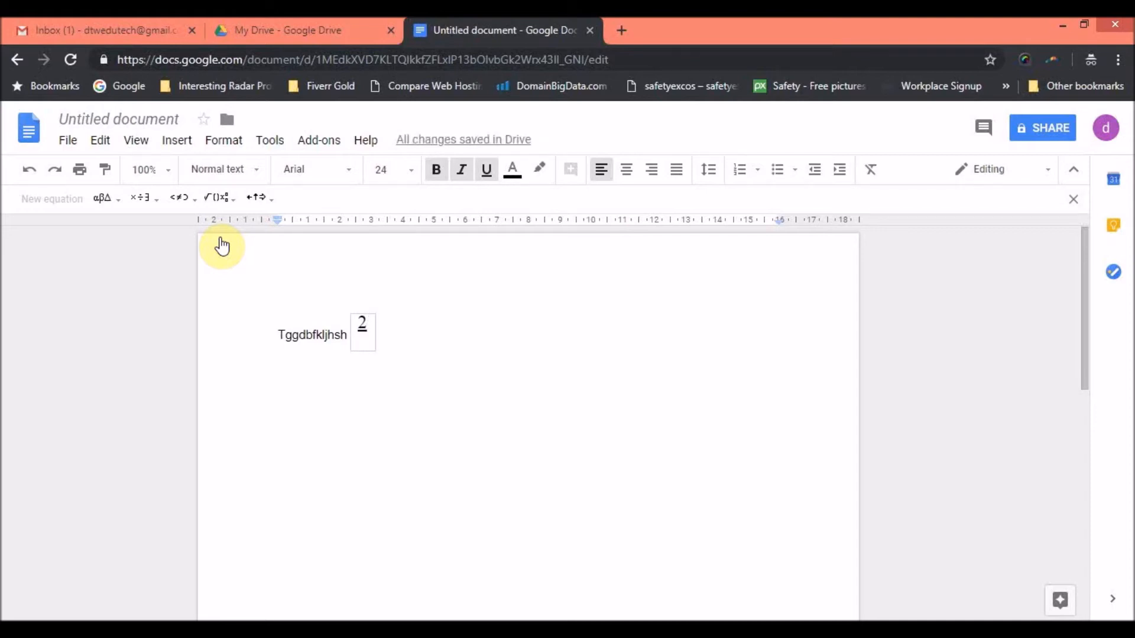
pyautogui.write('3')
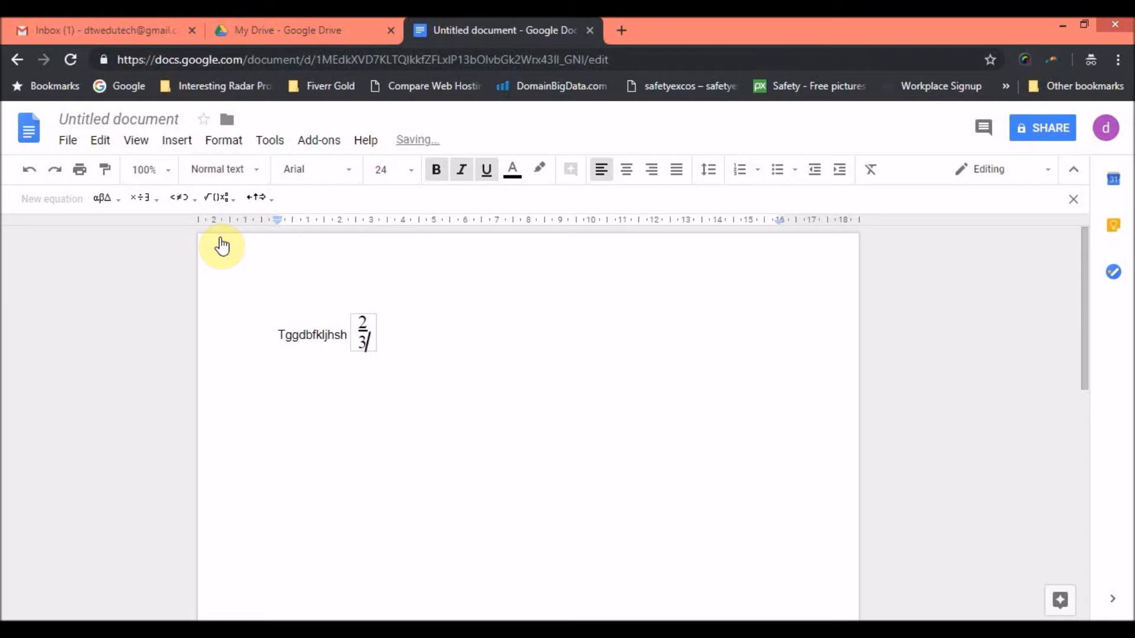
pyautogui.click(393, 320)
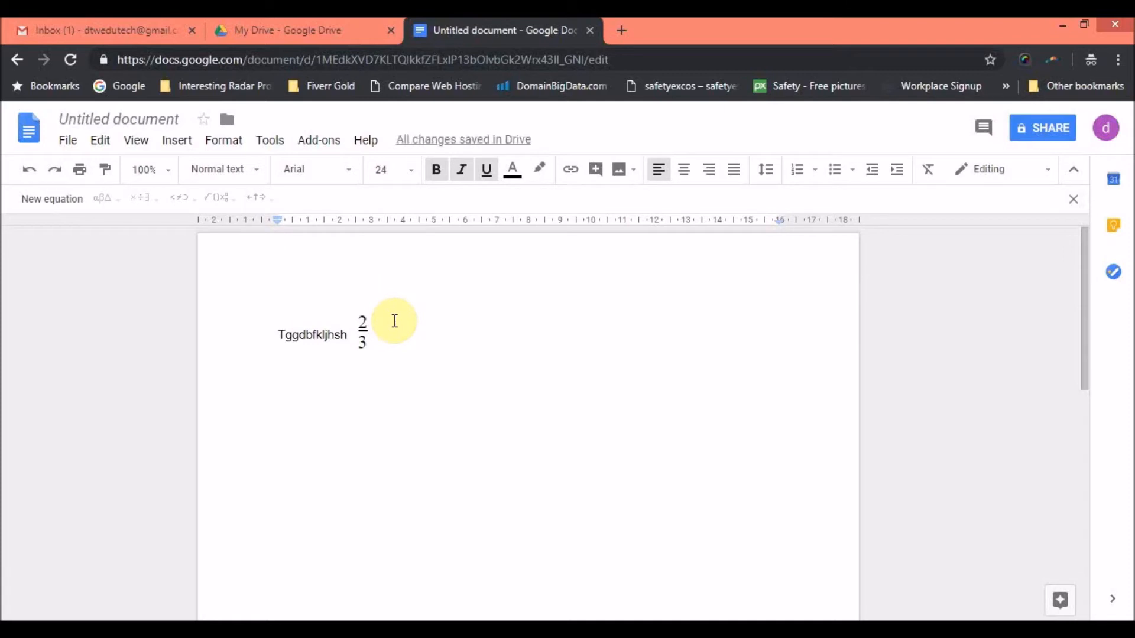
# - Add a new equation after the fraction with a division sign followed by the square root of 16
pyautogui.click(59, 200)
pyautogui.click(140, 198)
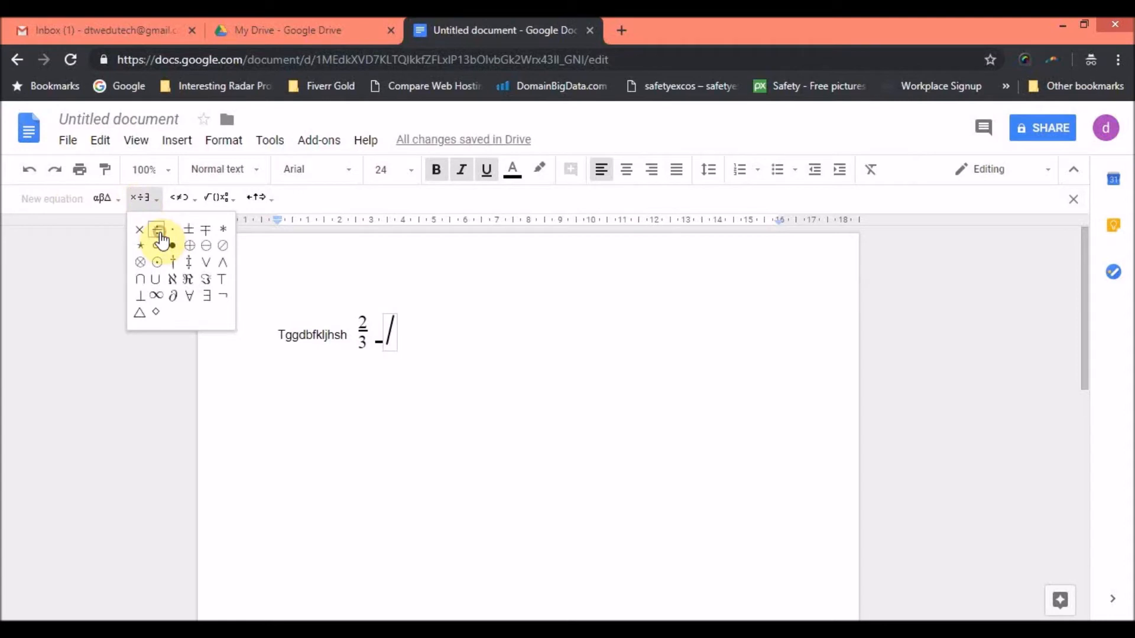
pyautogui.click(157, 230)
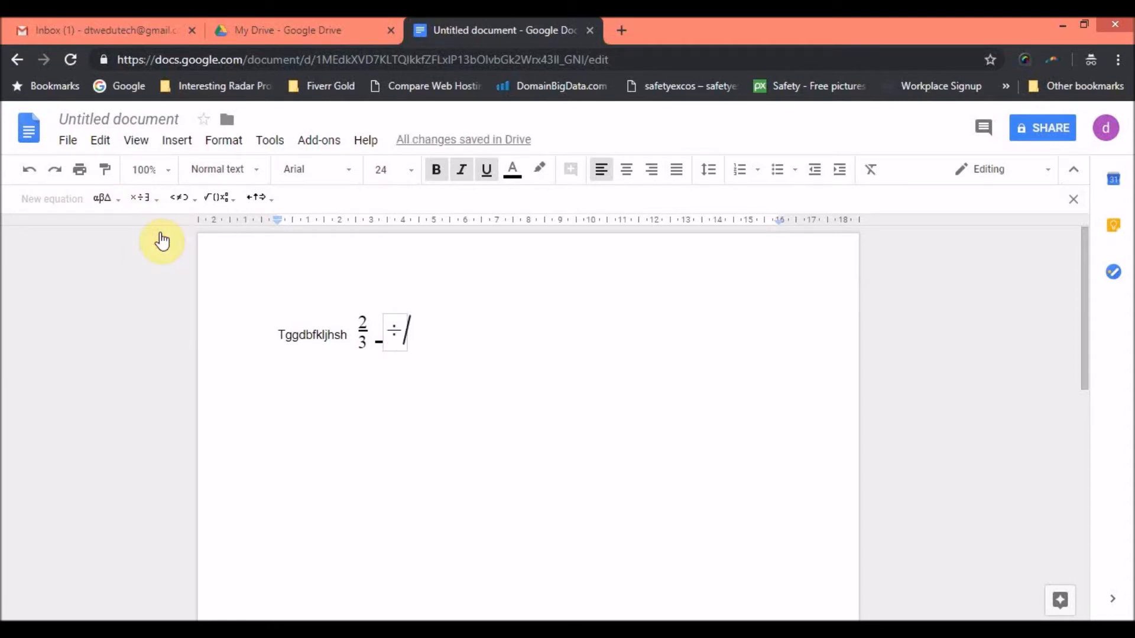
pyautogui.write('/')
pyautogui.click(216, 201)
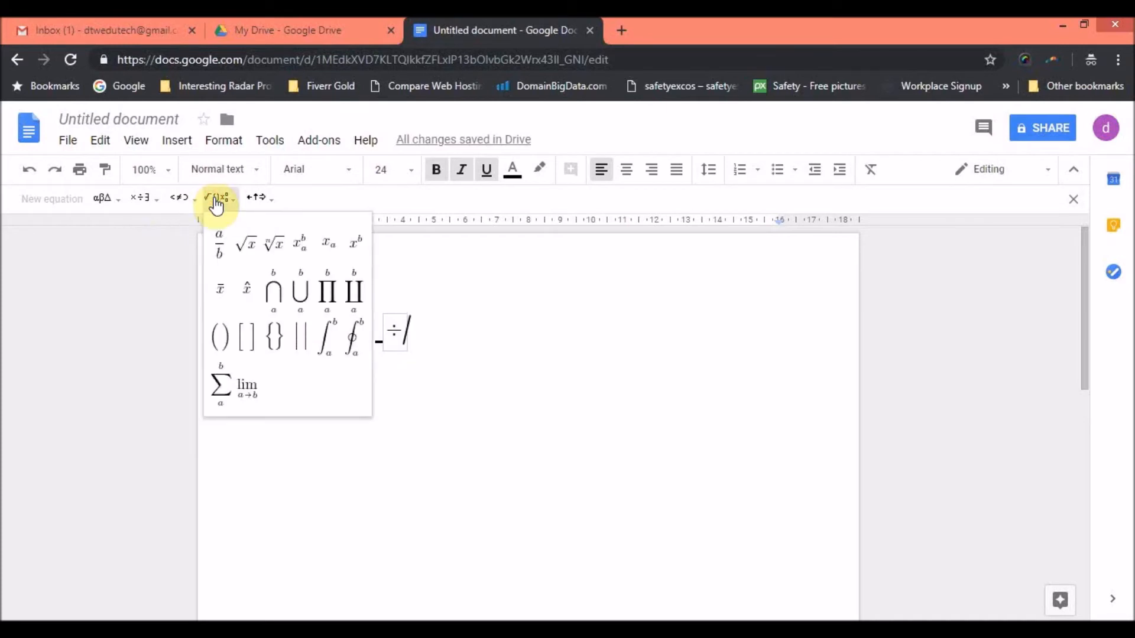
pyautogui.click(253, 235)
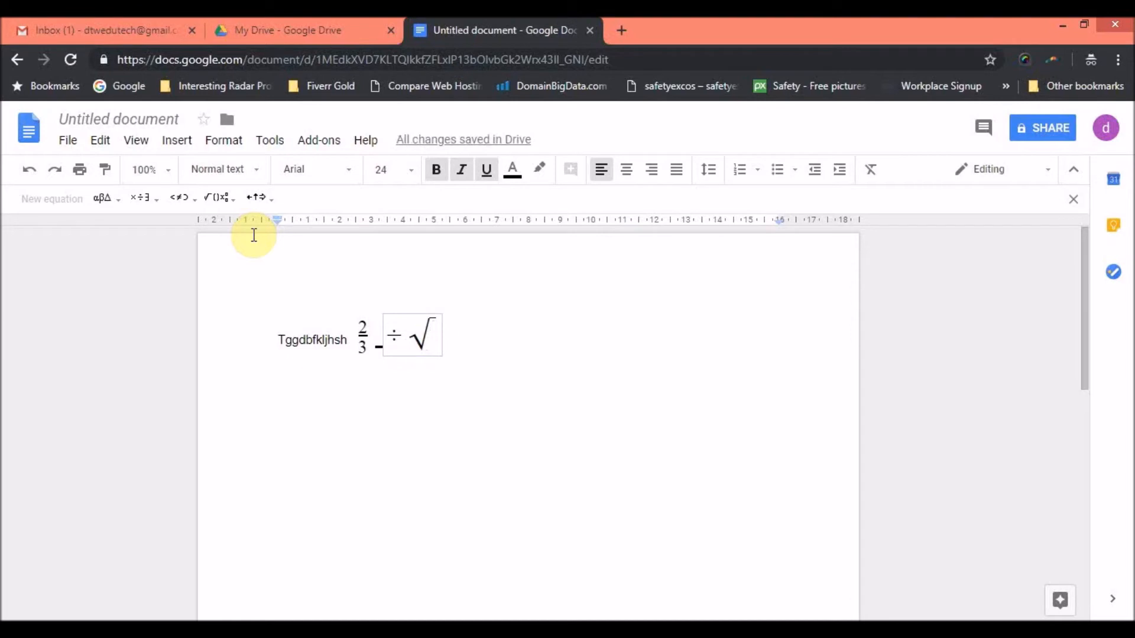
pyautogui.write('16')
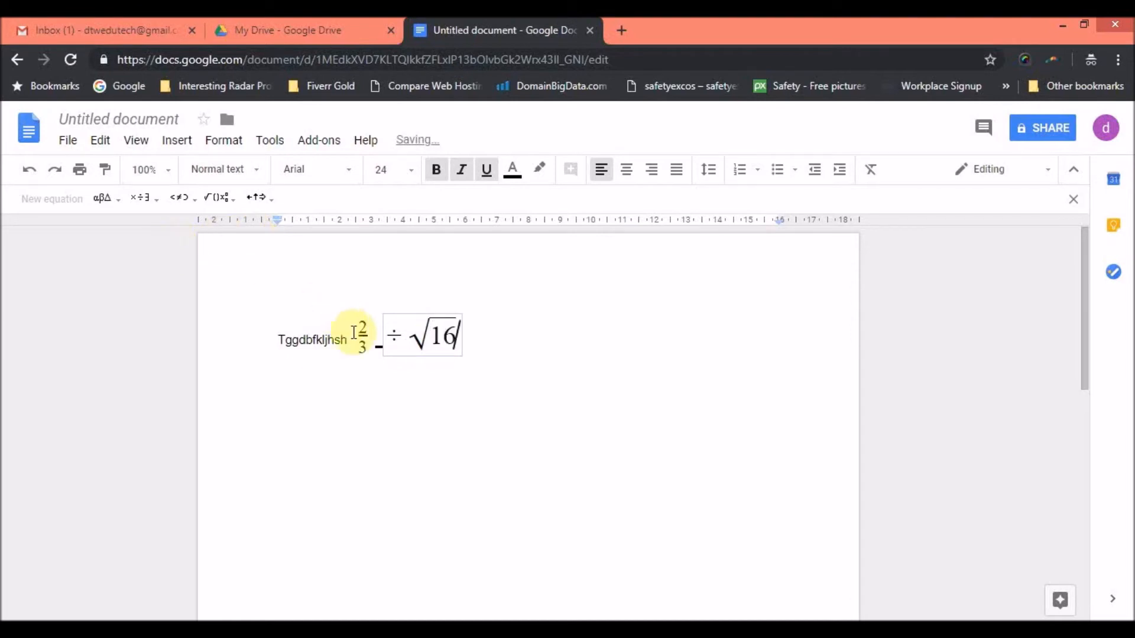
# - Delete the stray underlined space between the fraction and the division sign, and place the cursor at the end of the line
pyautogui.click(380, 347)
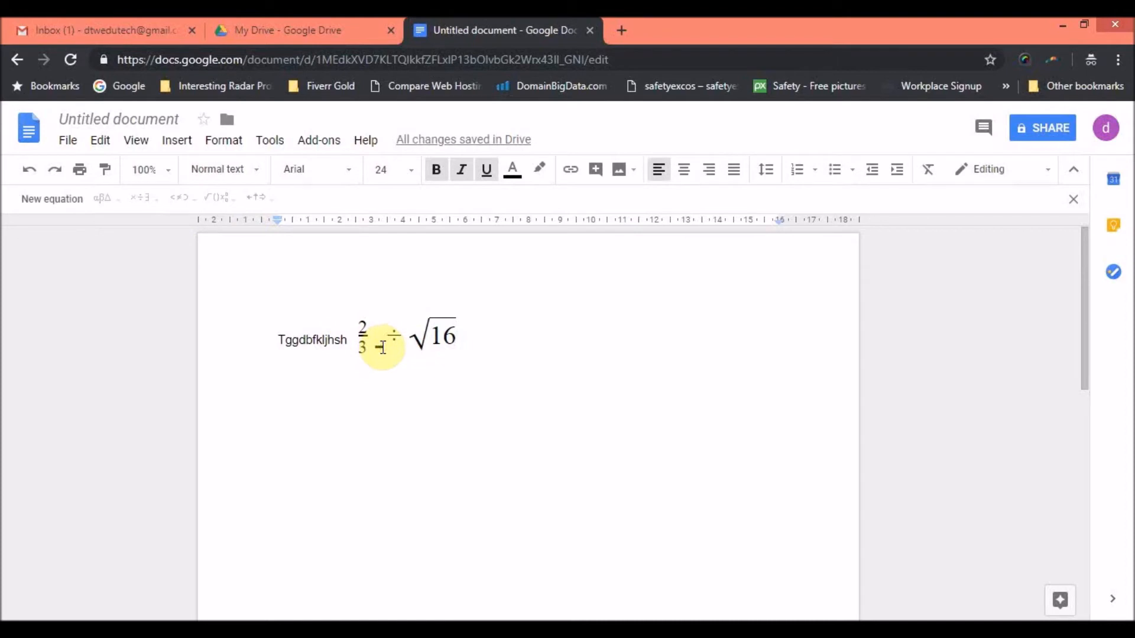
pyautogui.press('BackSpace')
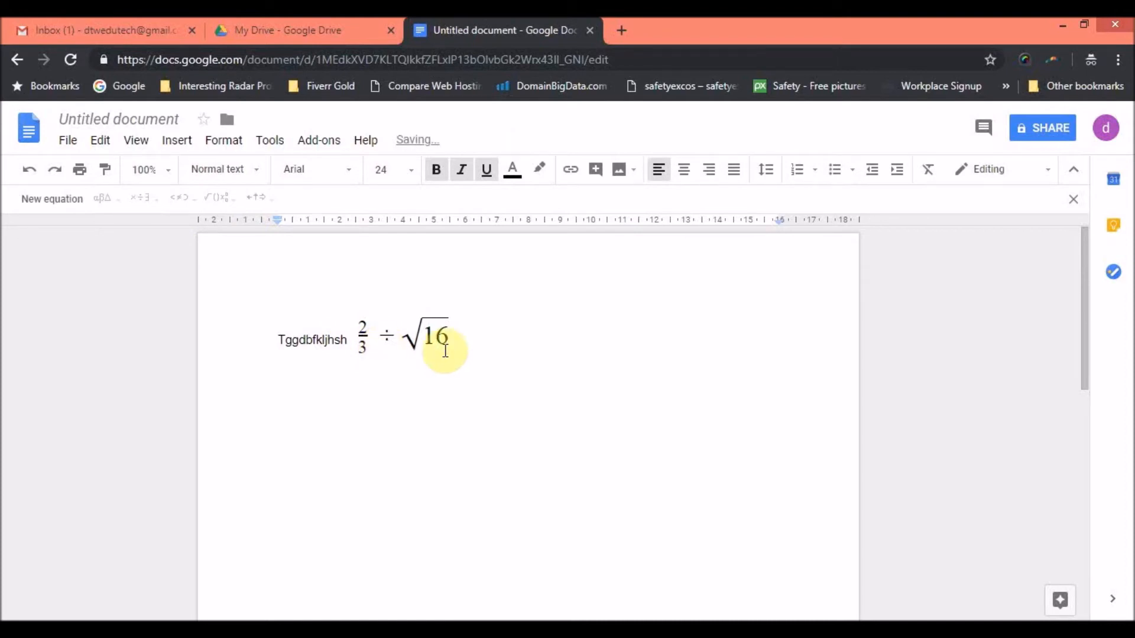
pyautogui.click(482, 364)
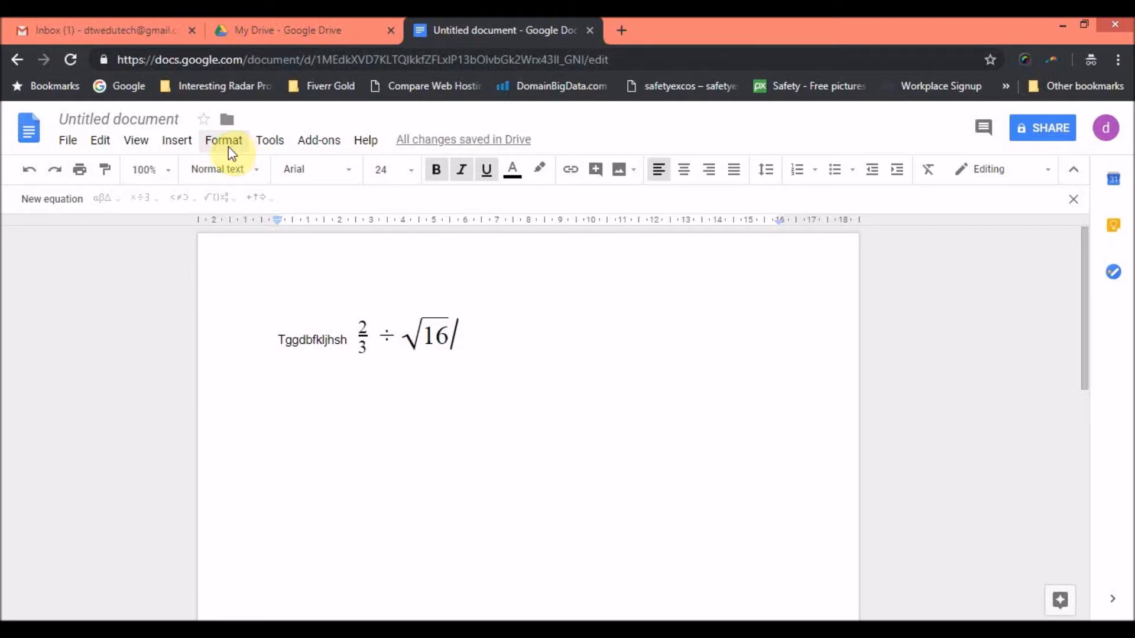
pyautogui.click(180, 142)
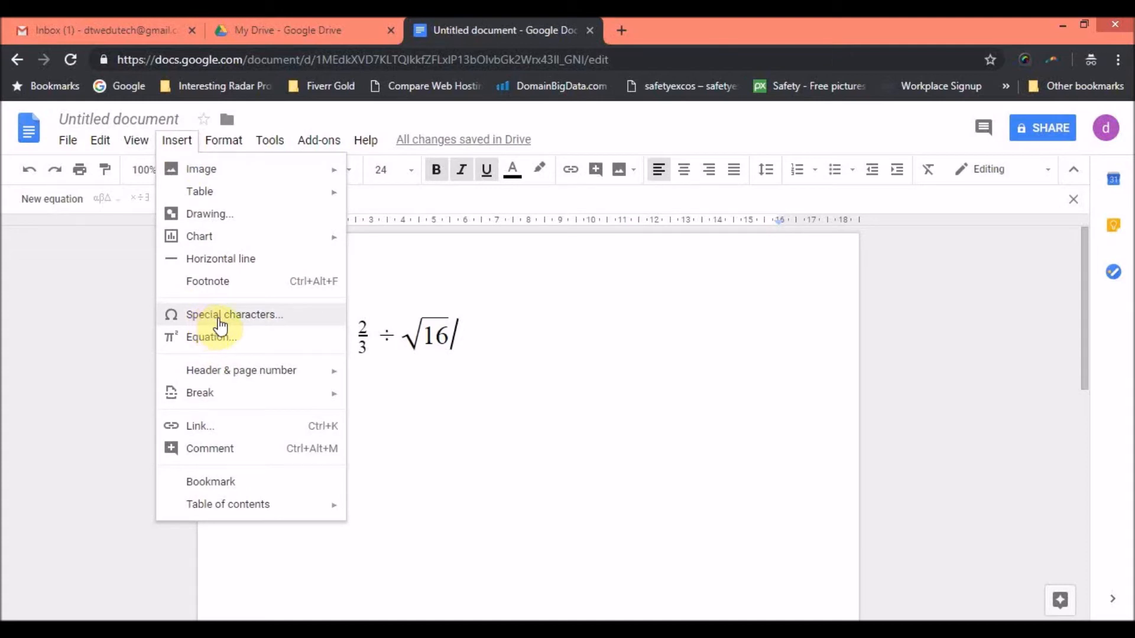
pyautogui.moveTo(204, 201)
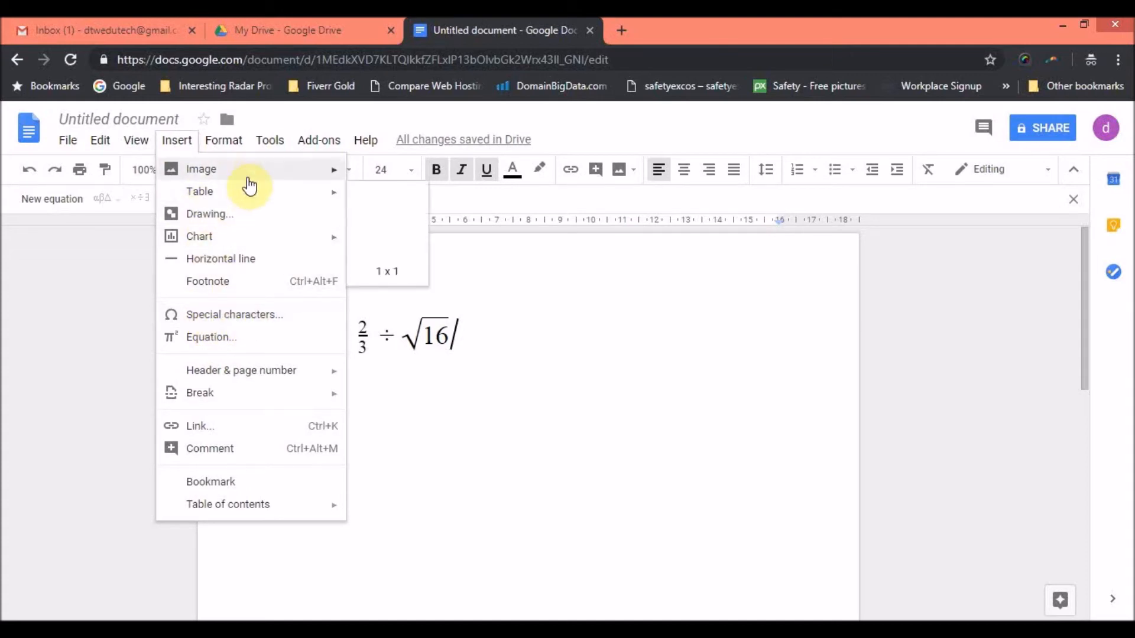
pyautogui.moveTo(245, 183)
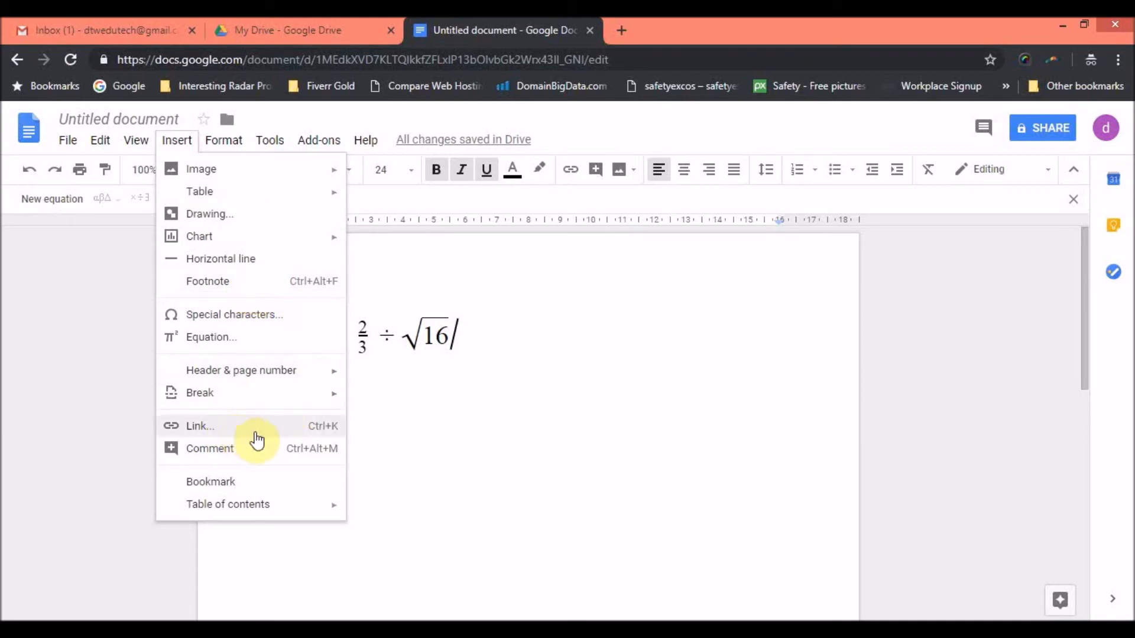
pyautogui.click(514, 390)
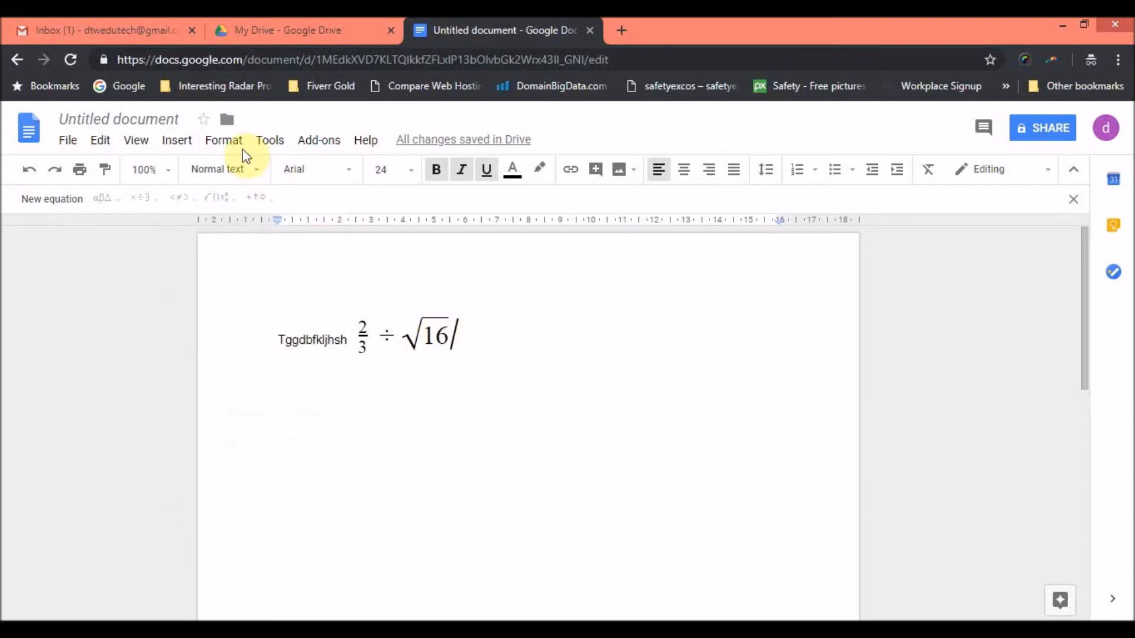
pyautogui.click(226, 143)
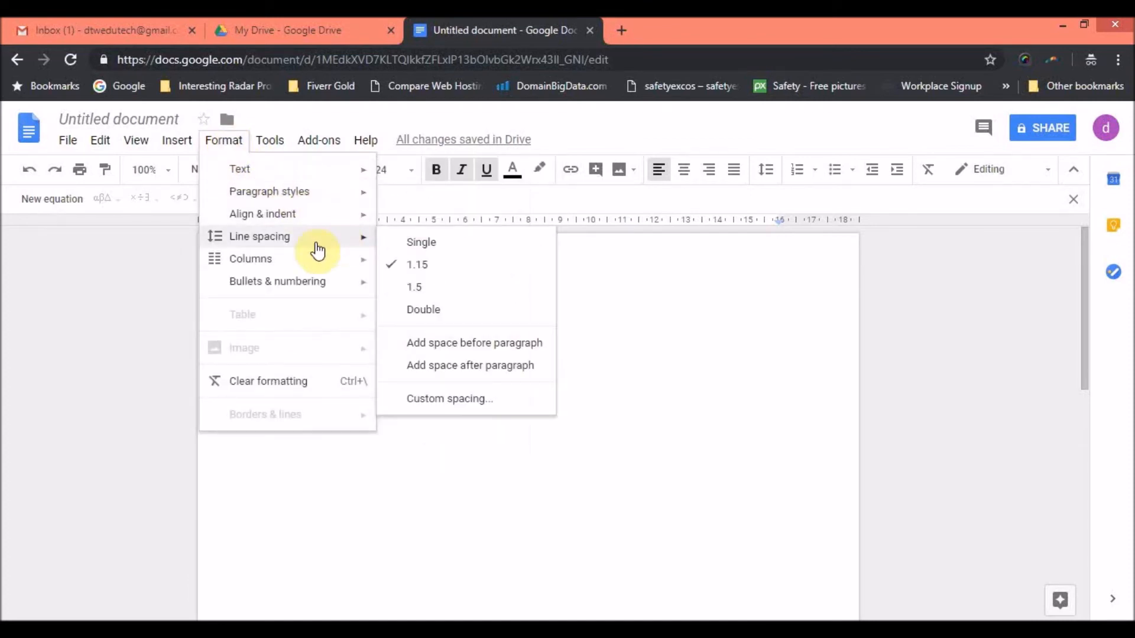
pyautogui.click(400, 407)
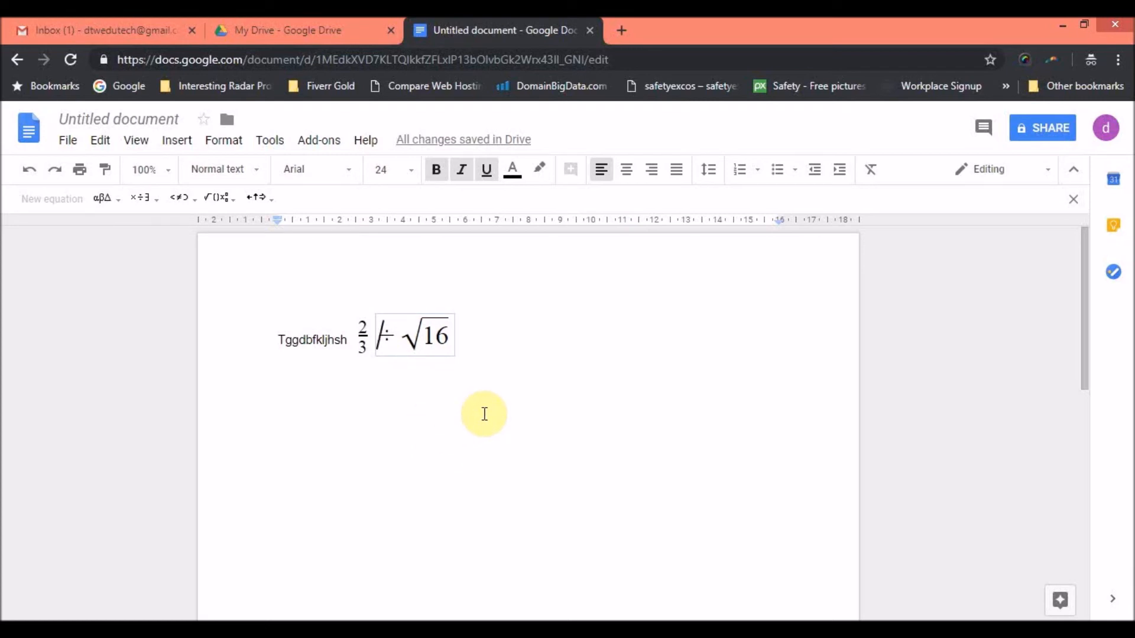
# - Examine the target languages offered for creating a translated copy of the document
pyautogui.click(273, 141)
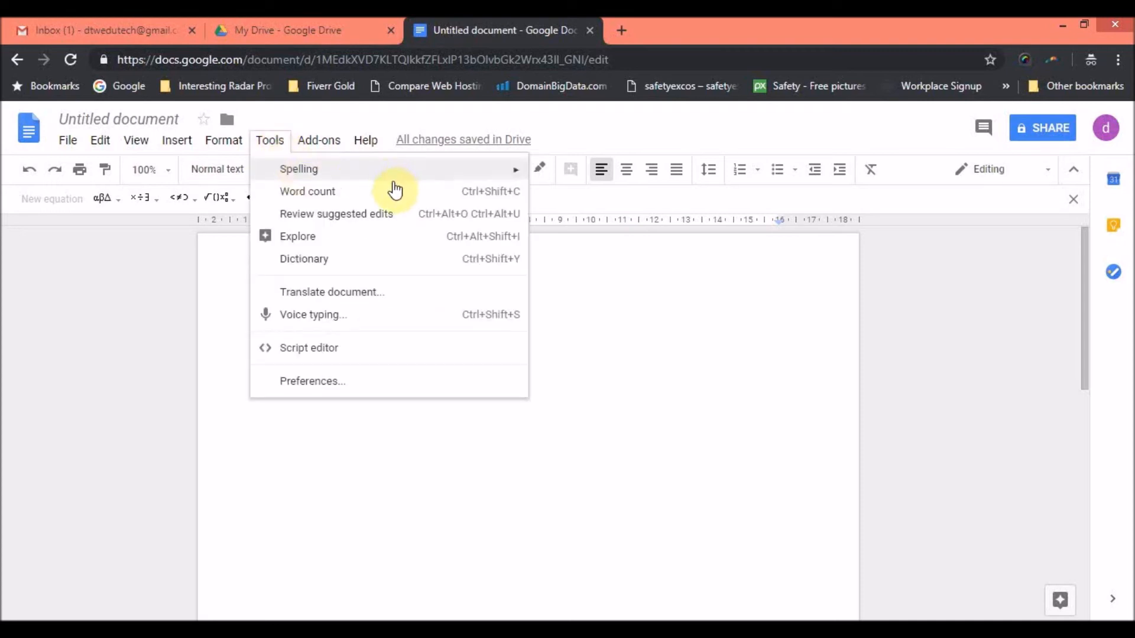
pyautogui.click(294, 294)
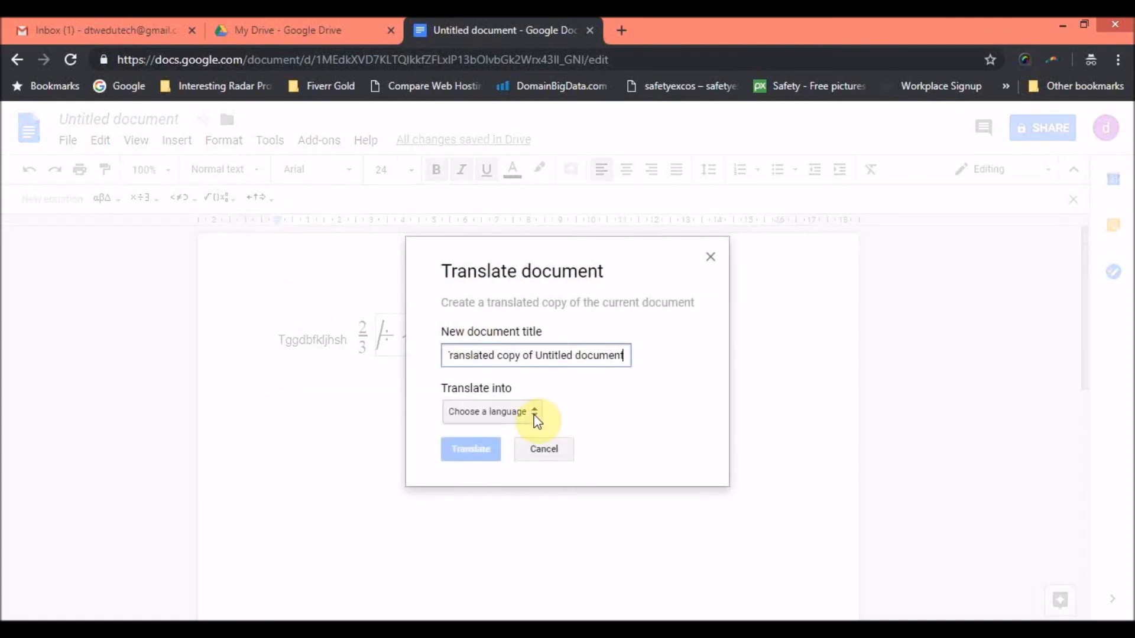
pyautogui.click(534, 414)
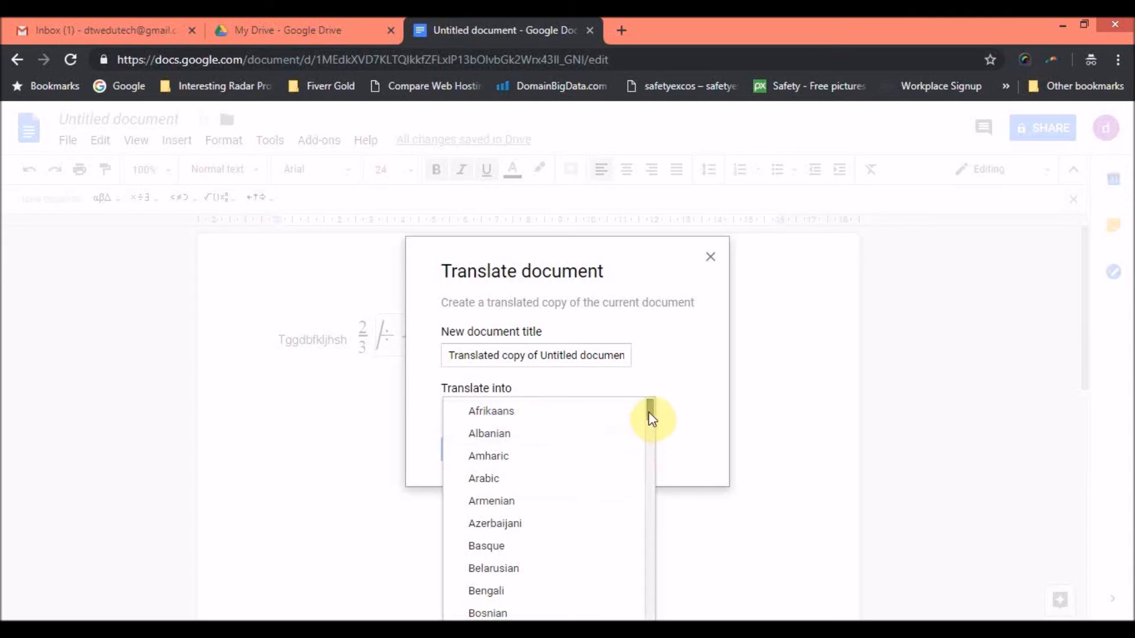
pyautogui.moveTo(650, 413); pyautogui.dragTo(654, 586)
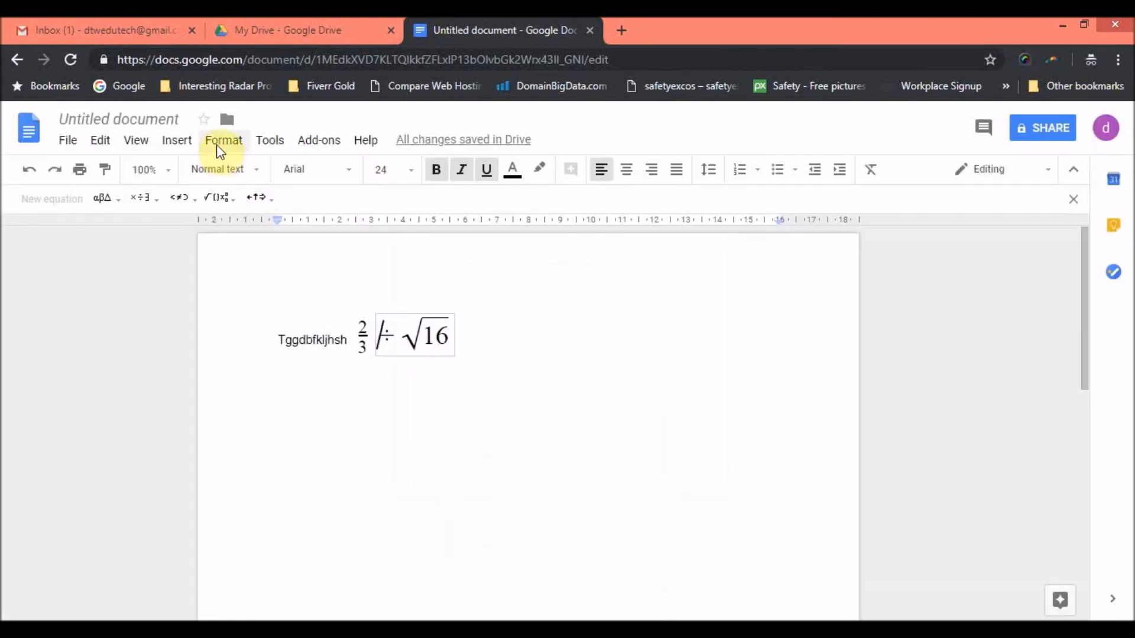
pyautogui.click(218, 146)
pyautogui.moveTo(267, 143)
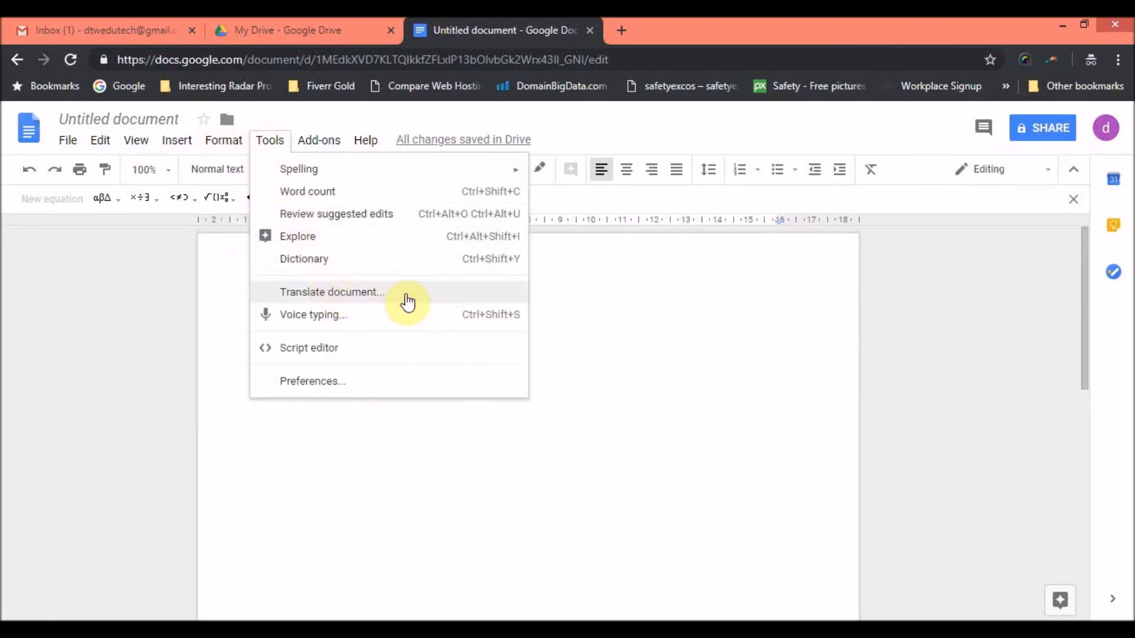
pyautogui.click(725, 391)
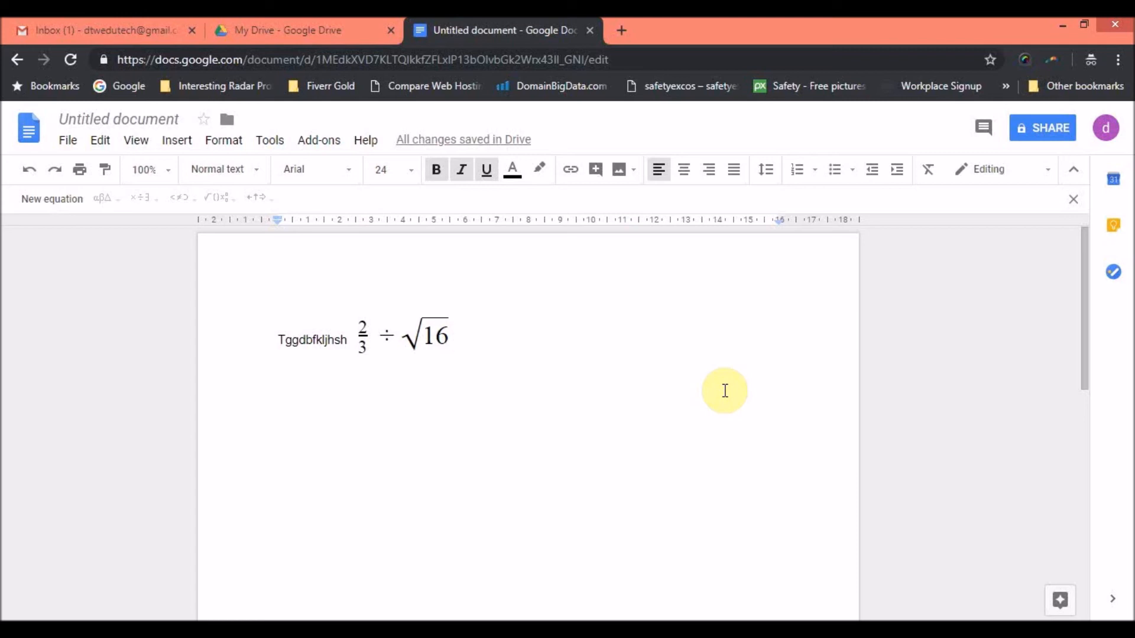
# - Rename the document as "Maths Assignment 1"
pyautogui.click(184, 118)
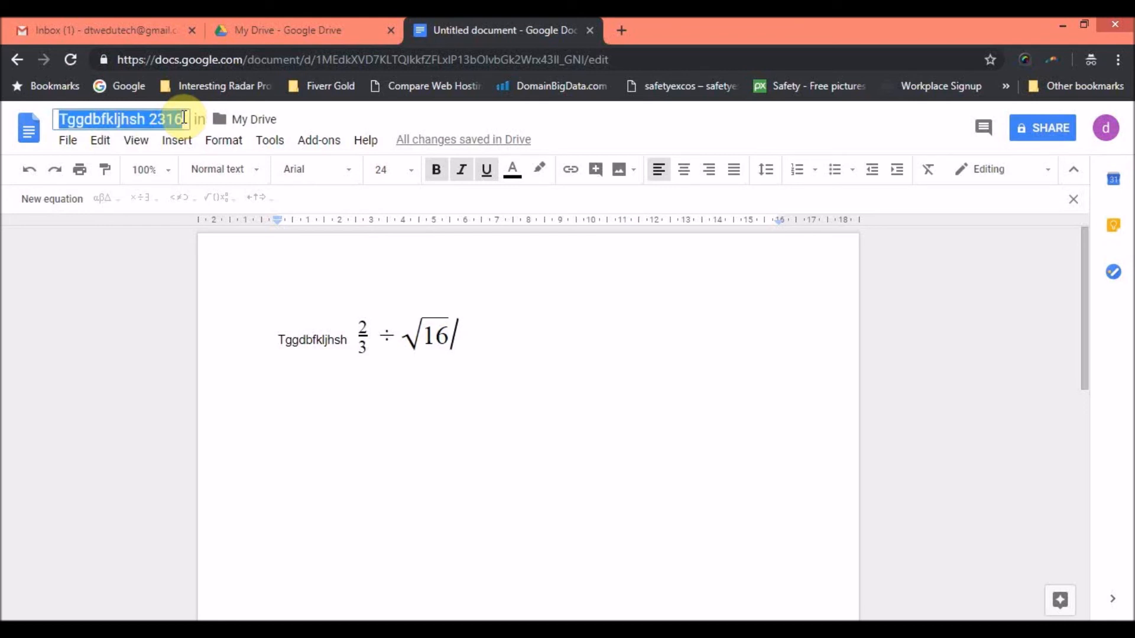
pyautogui.press('BackSpace')
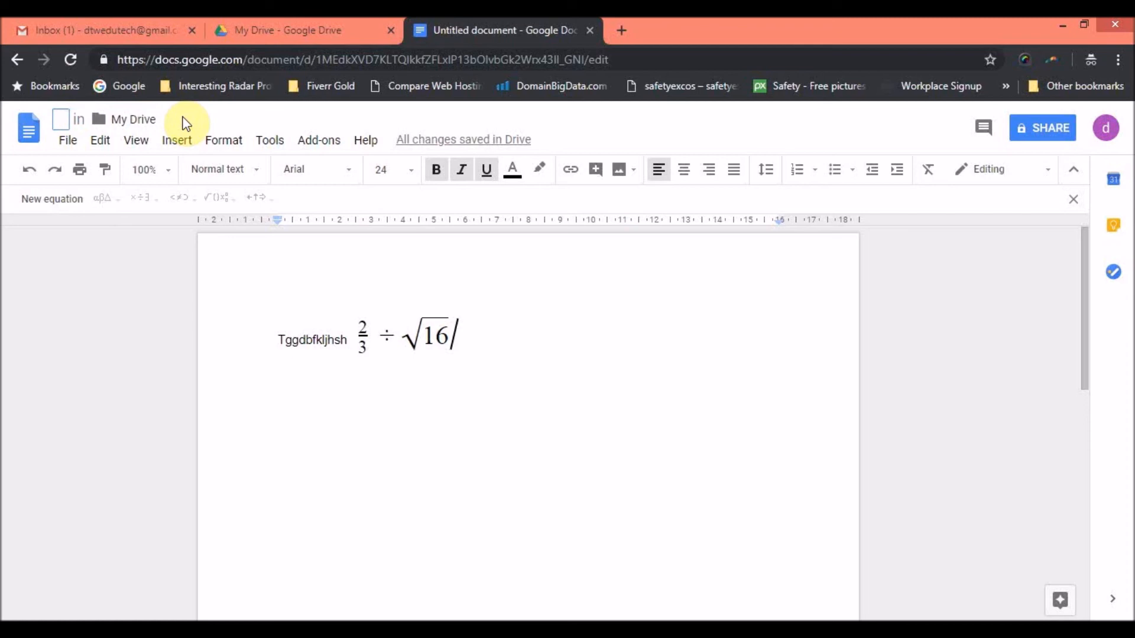
pyautogui.write('Math')
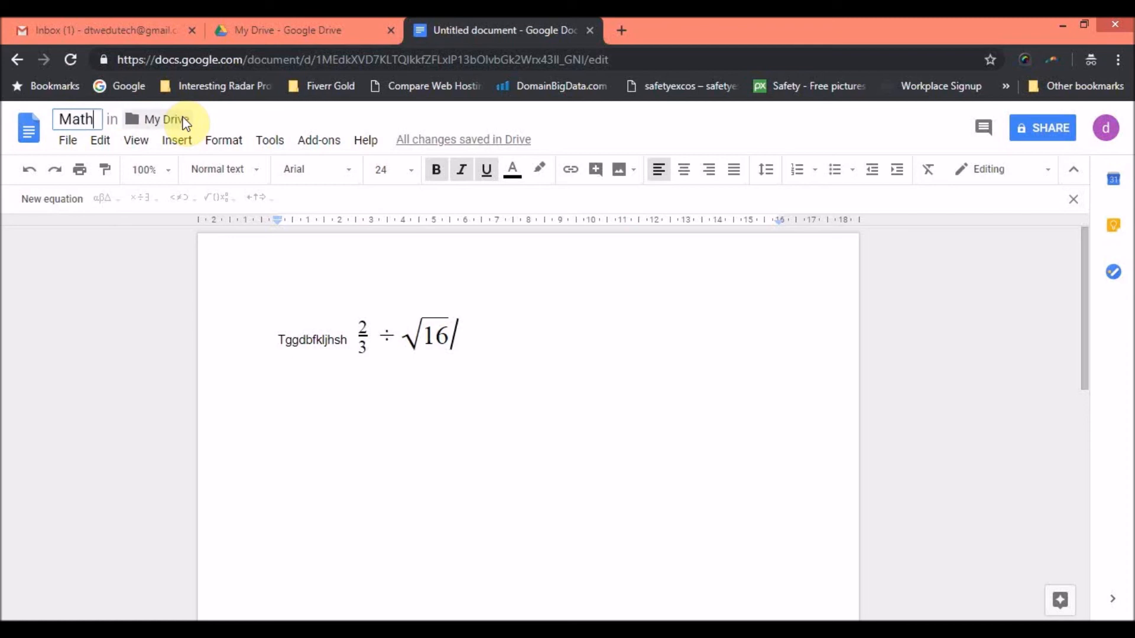
pyautogui.write('s Assi')
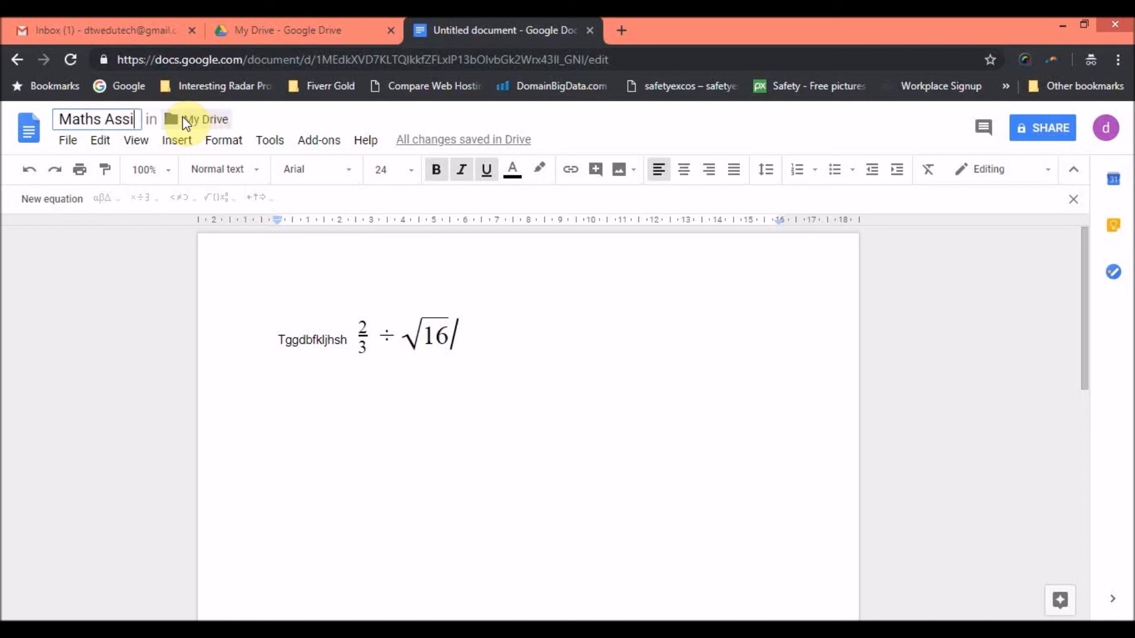
pyautogui.write('gnment 1')
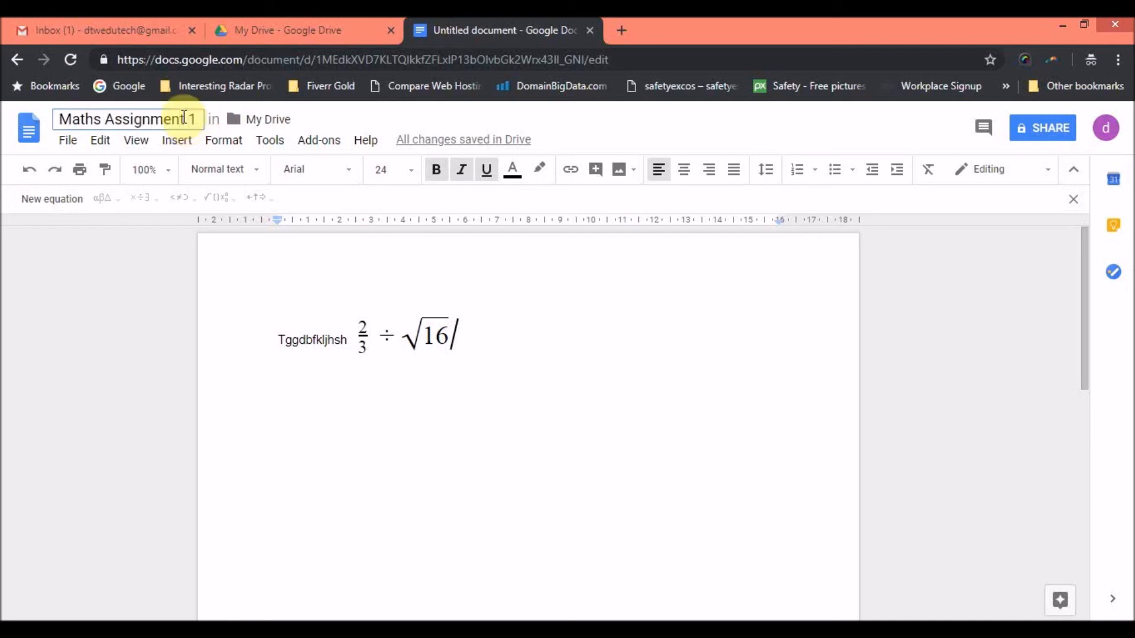
pyautogui.click(346, 300)
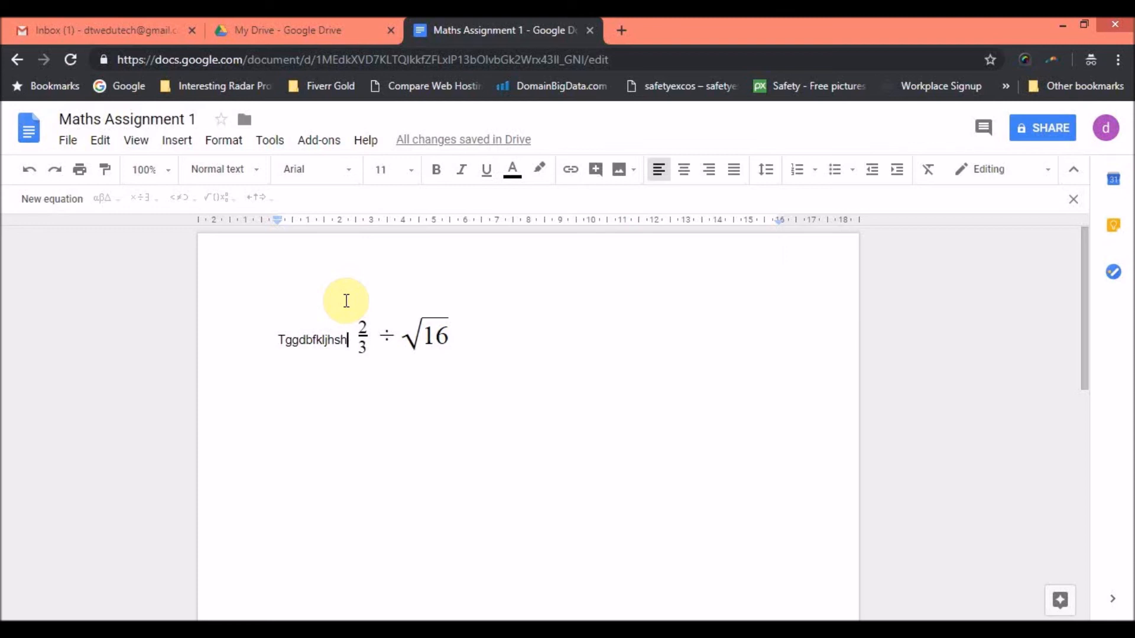
# - Add the text "fff" after the square root of 16 and check the document's save status
pyautogui.click(535, 355)
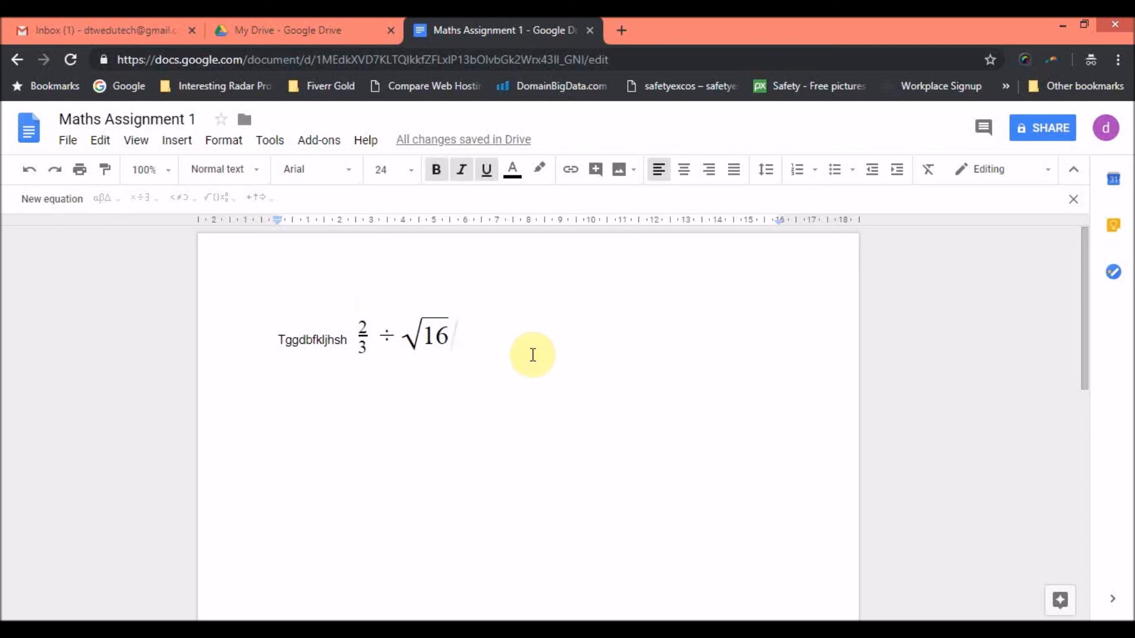
pyautogui.write('fff')
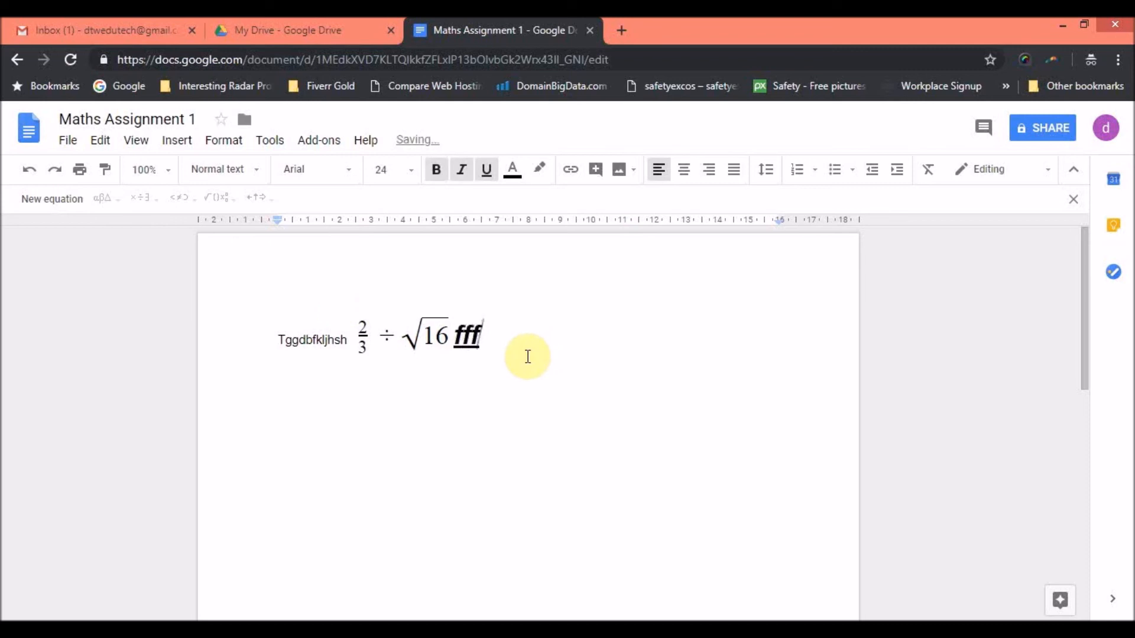
pyautogui.moveTo(423, 145)
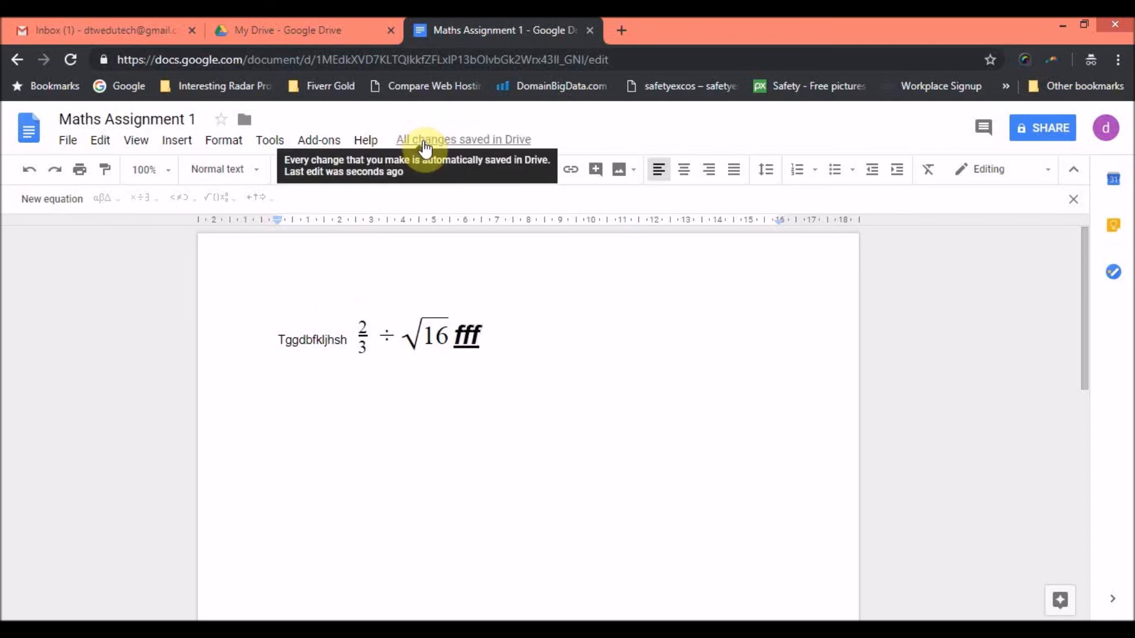